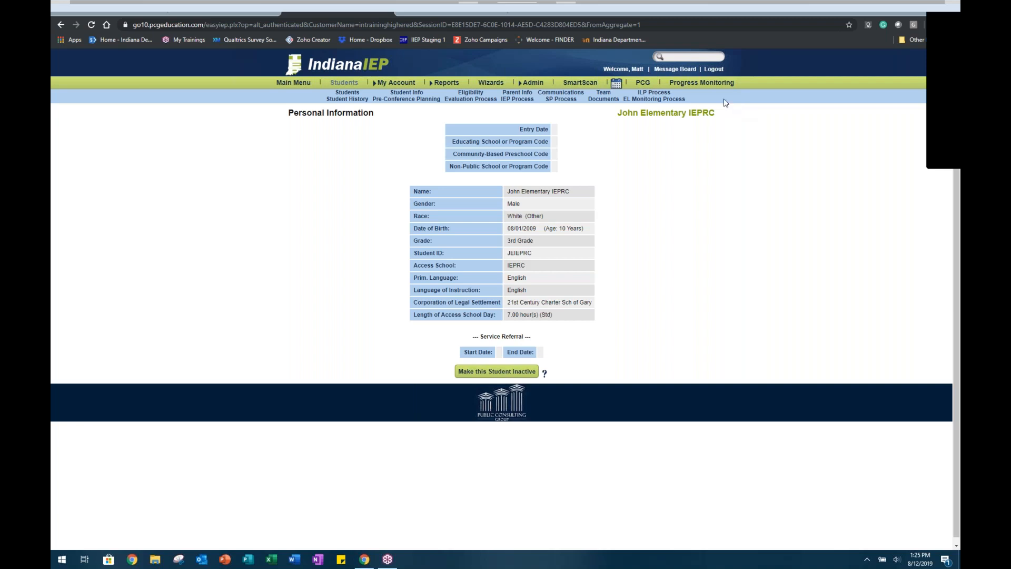
Open the list for adding daily accommodations from the Accommodations section of the student's IEP process
left_click(516, 100)
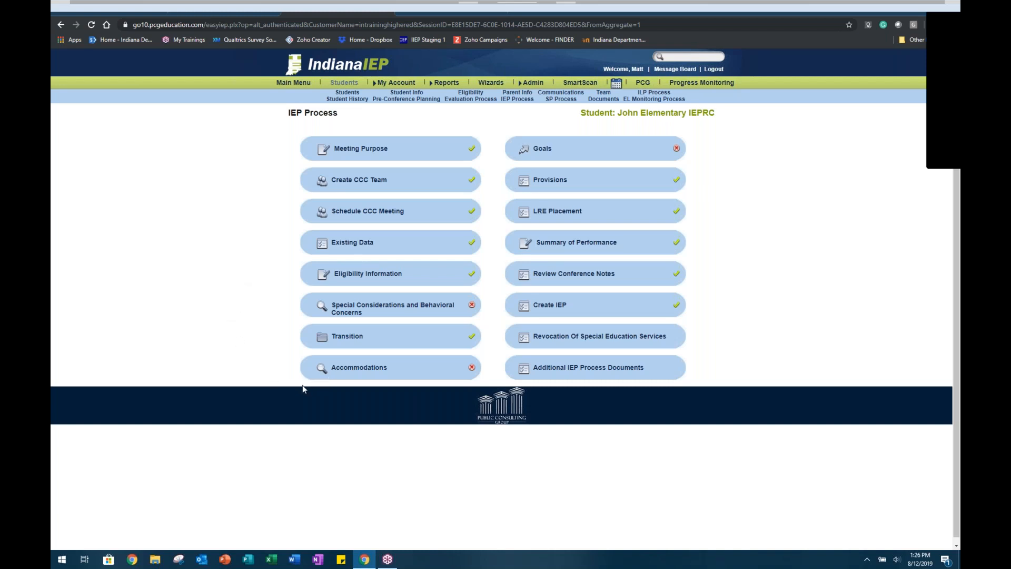
left_click(347, 371)
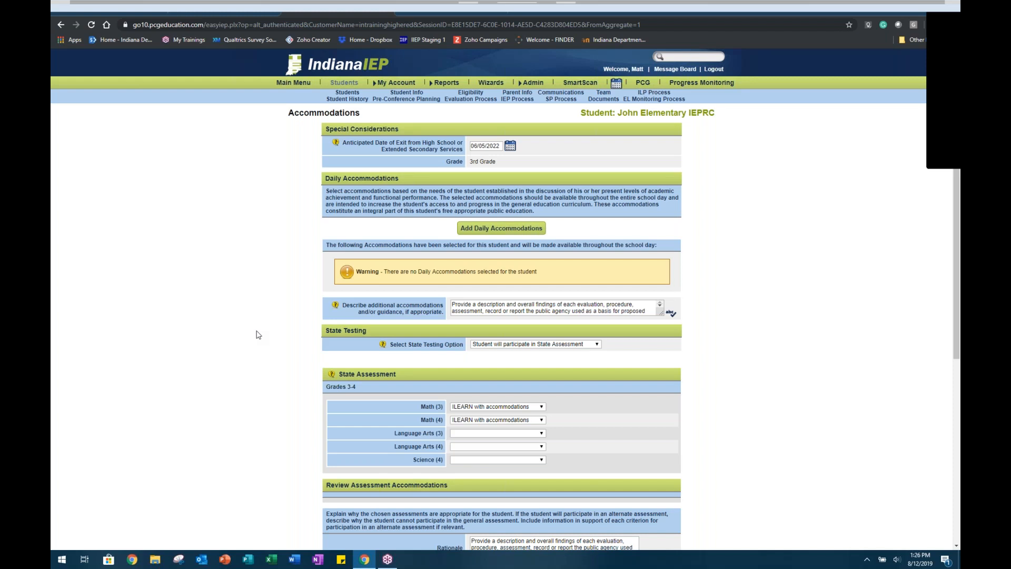
left_click(504, 228)
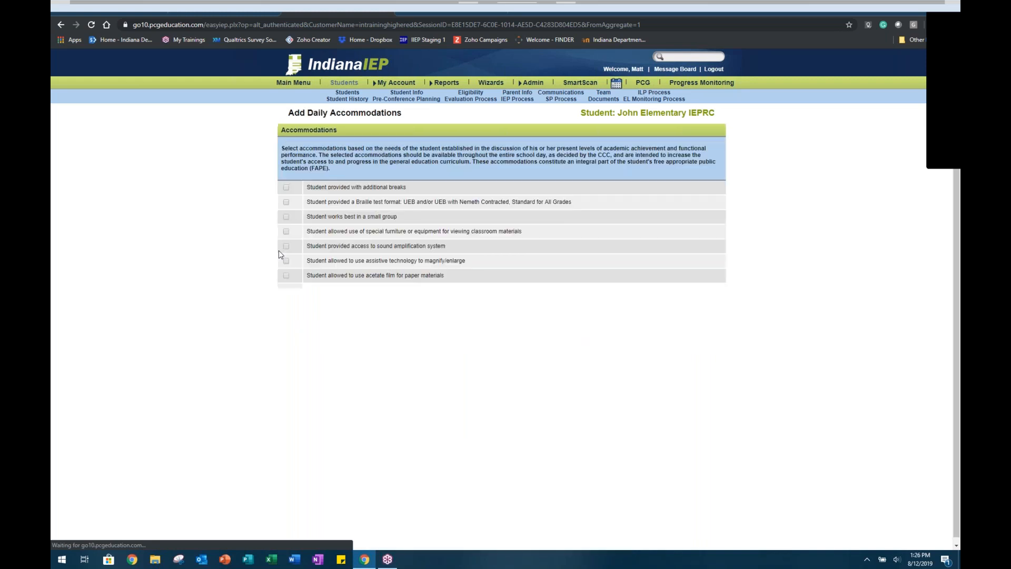
Save additional breaks, special furniture or equipment, alternative indication of response and lined paper turned sideways as the student's daily accommodations
left_click(286, 202)
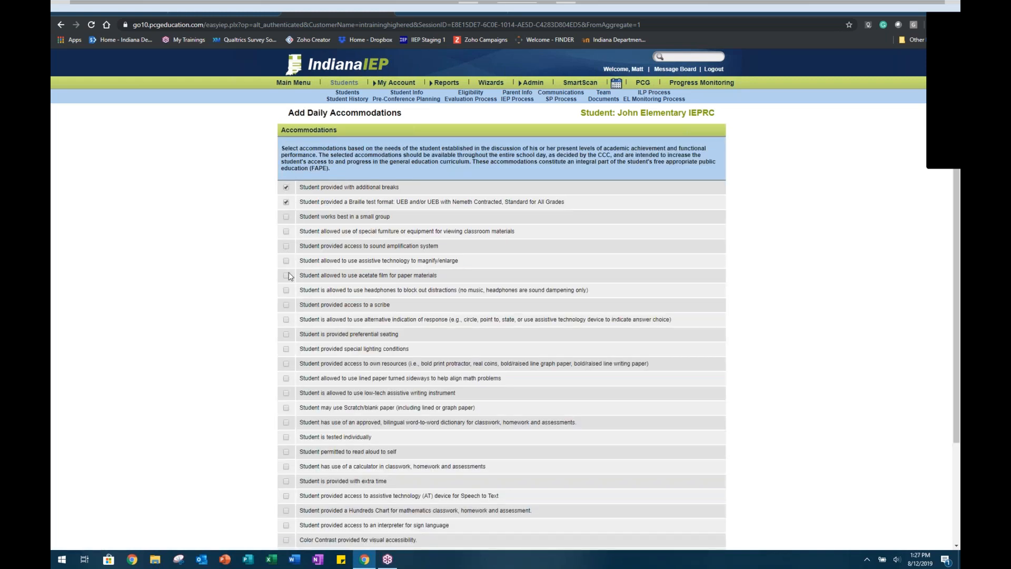
left_click(287, 319)
left_click(286, 305)
left_click(285, 378)
left_click(286, 305)
left_click(286, 202)
left_click(286, 231)
scroll(244, 261, "down", 3)
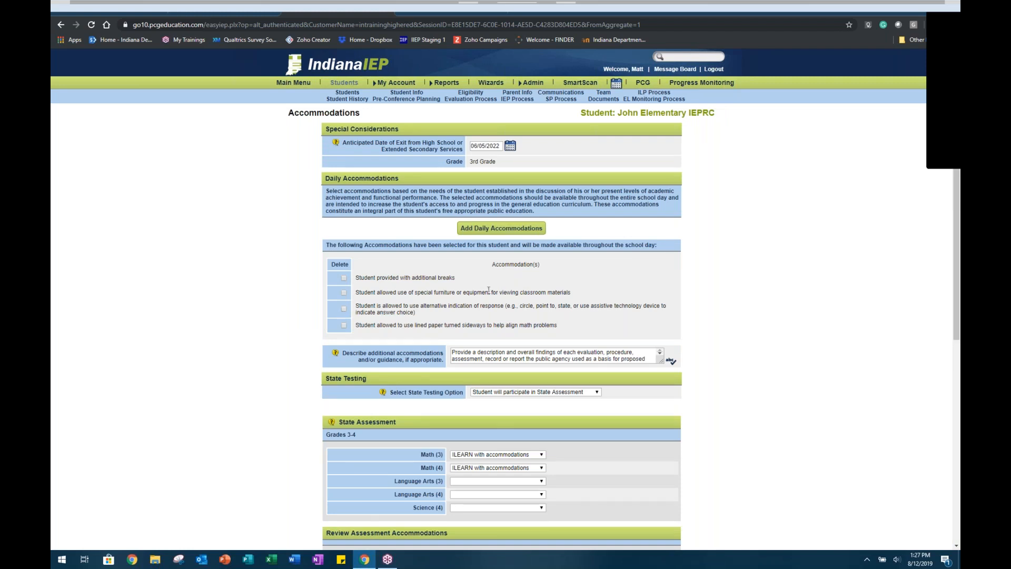
Delete the additional breaks accommodation from the student's daily accommodations and save the page
left_click(344, 278)
scroll(269, 417, "down", 8)
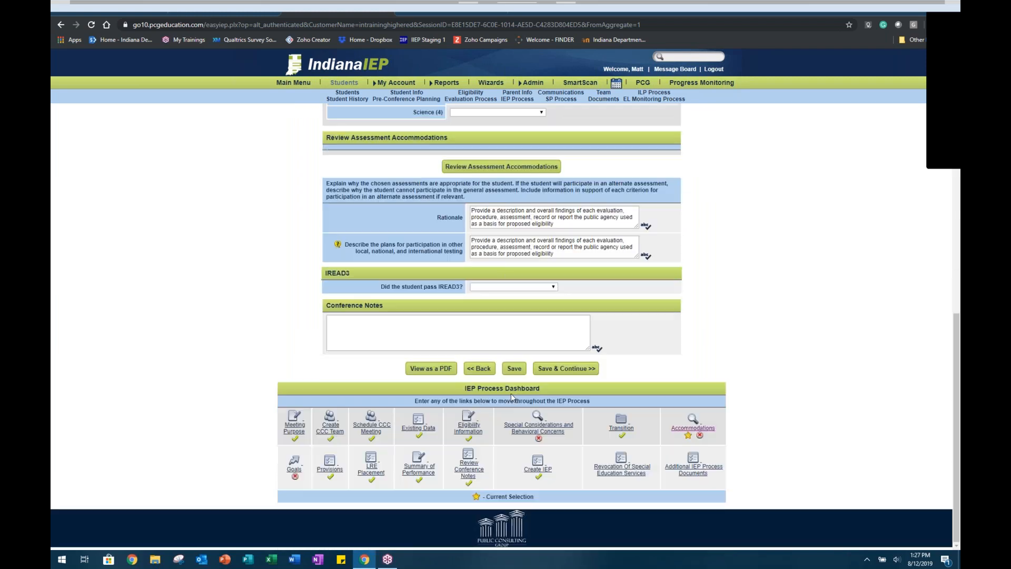
left_click(514, 368)
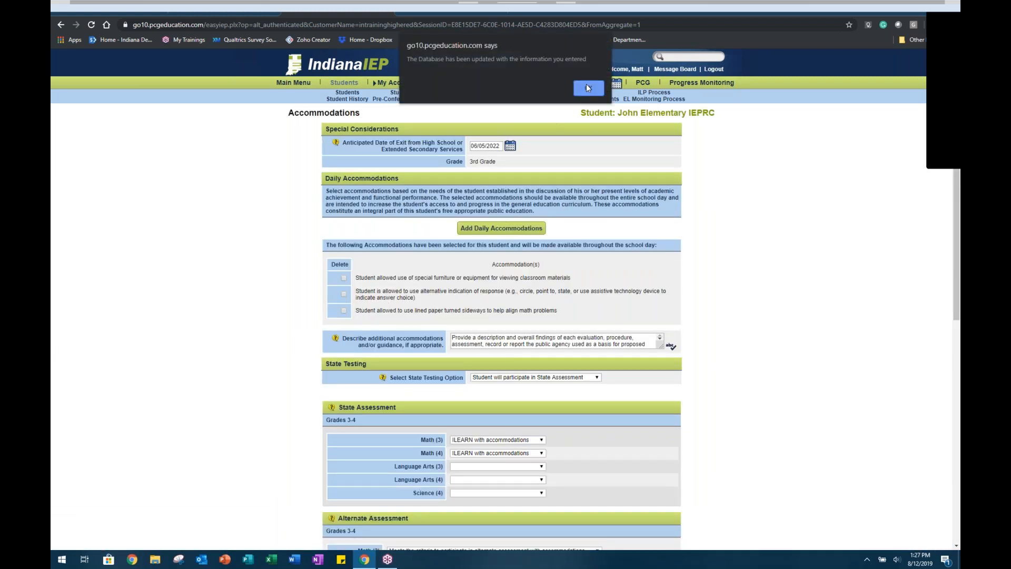
left_click(586, 84)
Add small group, sound amplification system and assistive technology to magnify/enlarge to the daily accommodations and save them
left_click(482, 232)
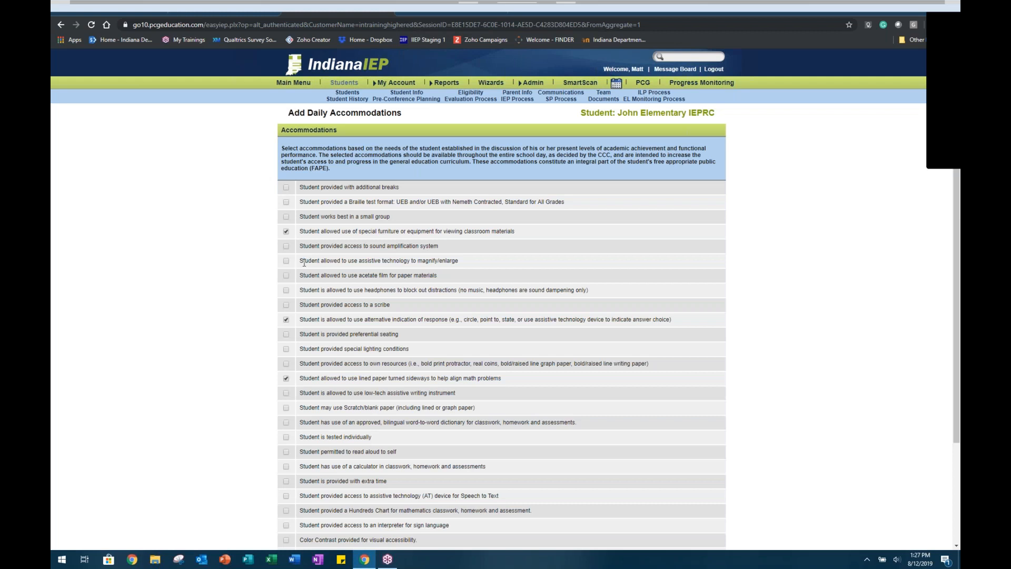
left_click(286, 232)
left_click(286, 247)
left_click(287, 261)
left_click(287, 217)
scroll(221, 267, "down", 3)
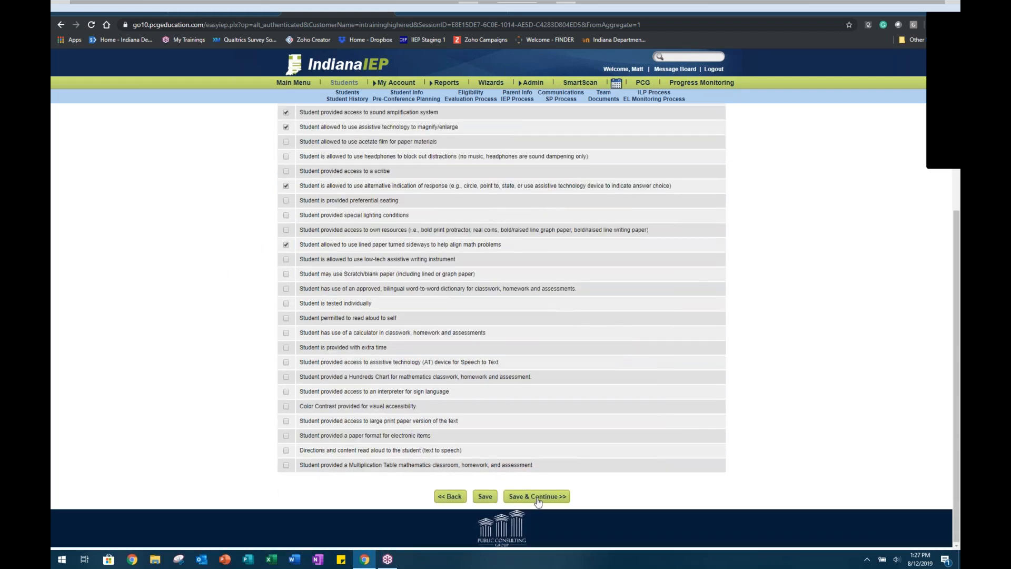
left_click(537, 500)
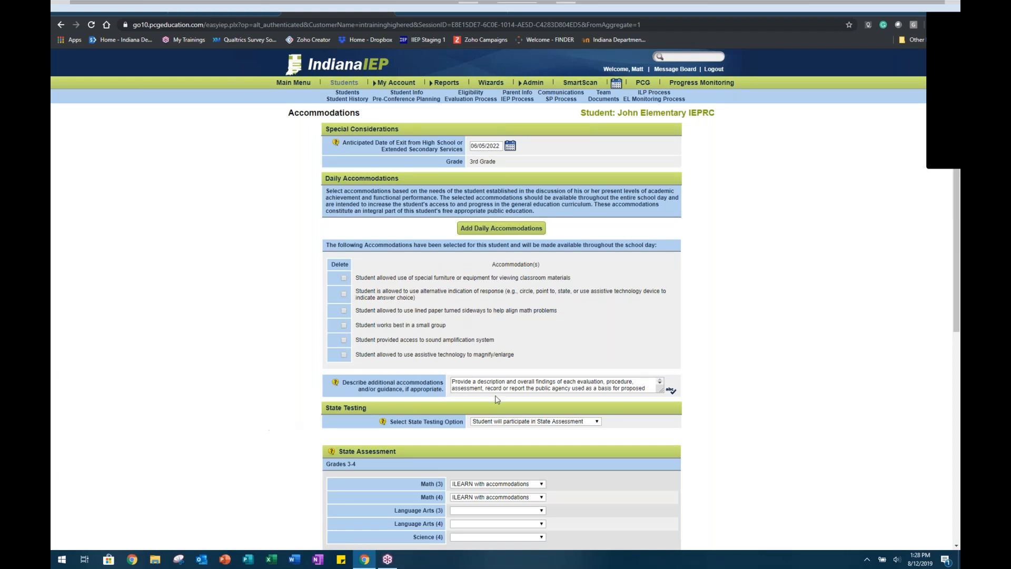
Enlarge the text box that describes additional accommodations and guidance
left_click_drag(664, 392, 667, 427)
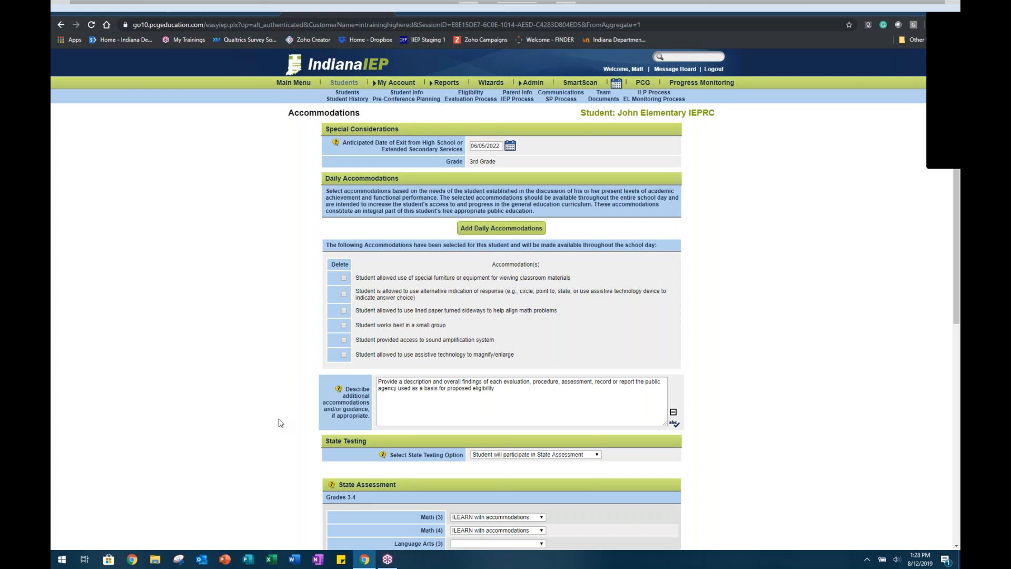
Set the state testing option to "Student will participate in Alternate Assessment" and leave its Math (3) choice blank
scroll(274, 373, "down", 1)
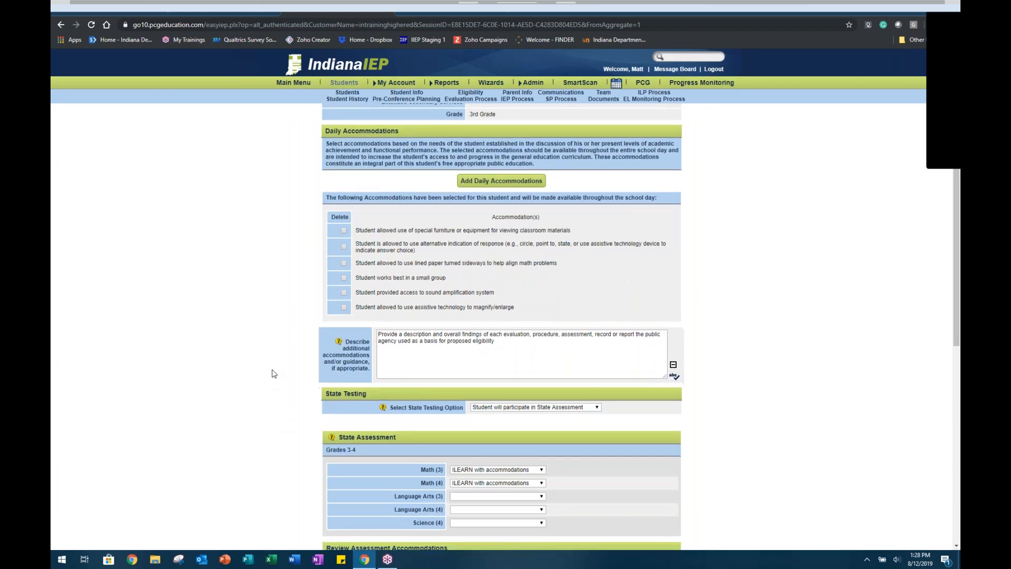
scroll(274, 374, "down", 2)
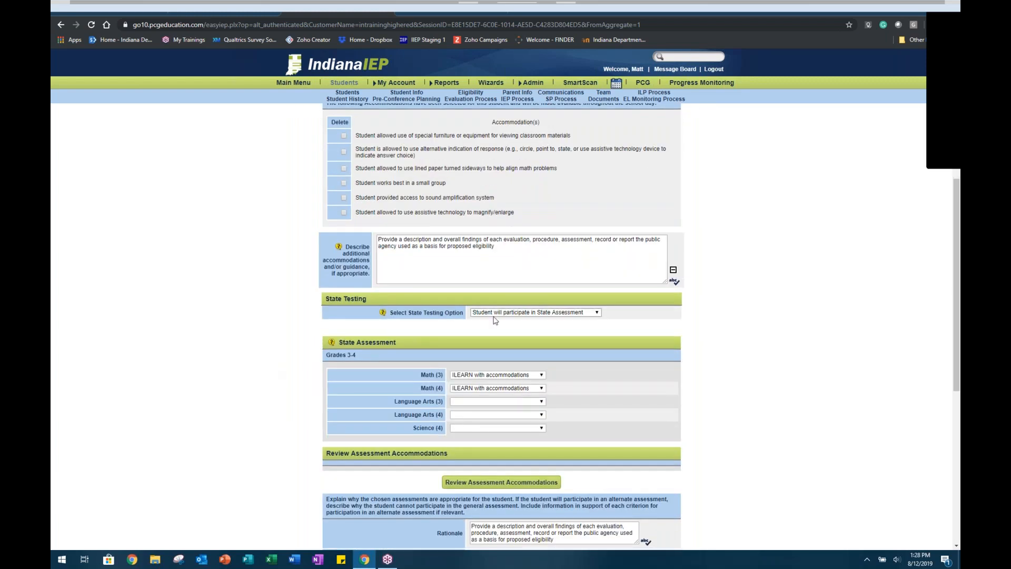
left_click(584, 313)
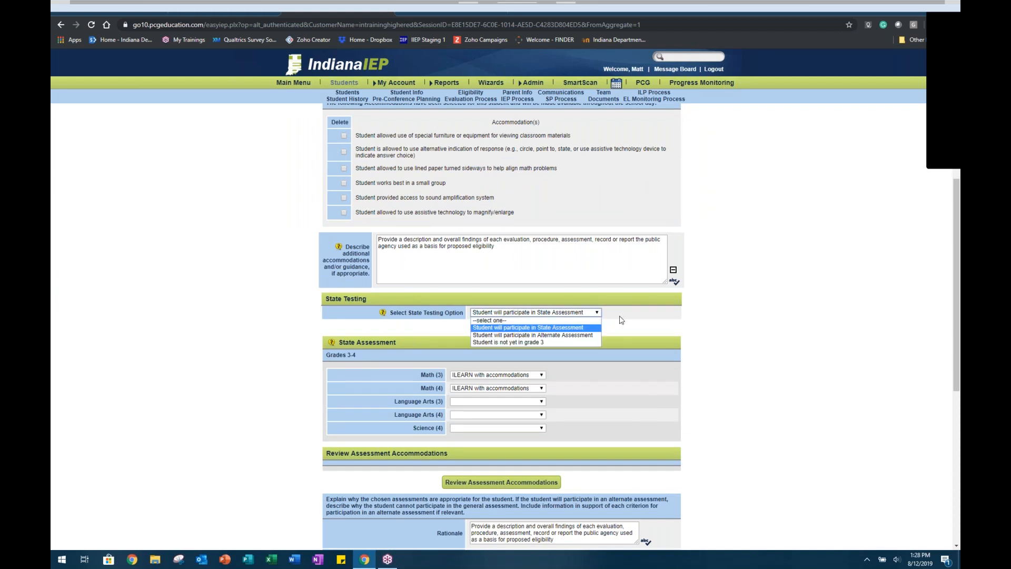
left_click(558, 335)
scroll(664, 396, "down", 3)
left_click(573, 468)
left_click(551, 475)
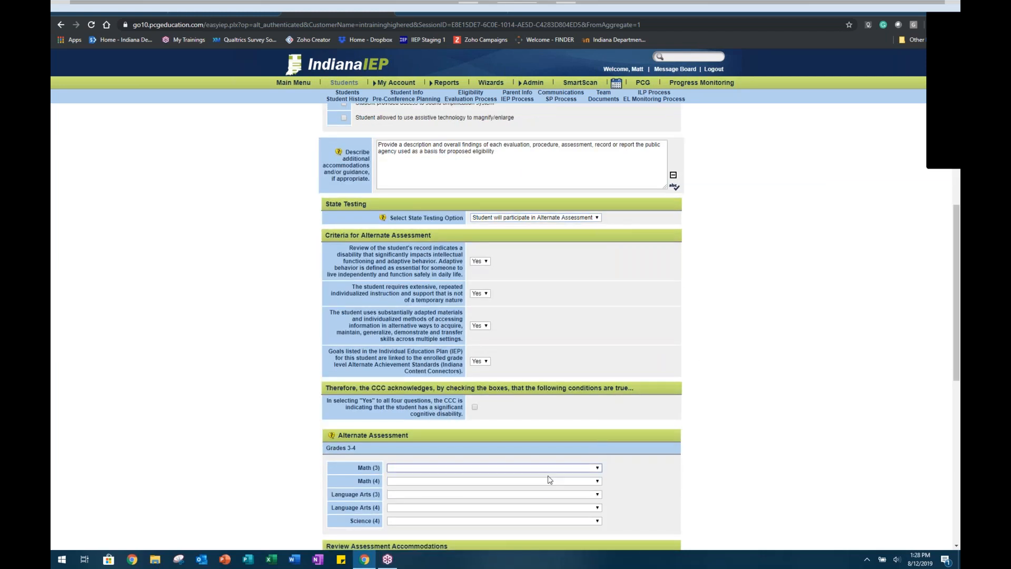
Clear all four alternate assessment criteria answers and return the state testing option to "Student will participate in State Assessment"
left_click(480, 361)
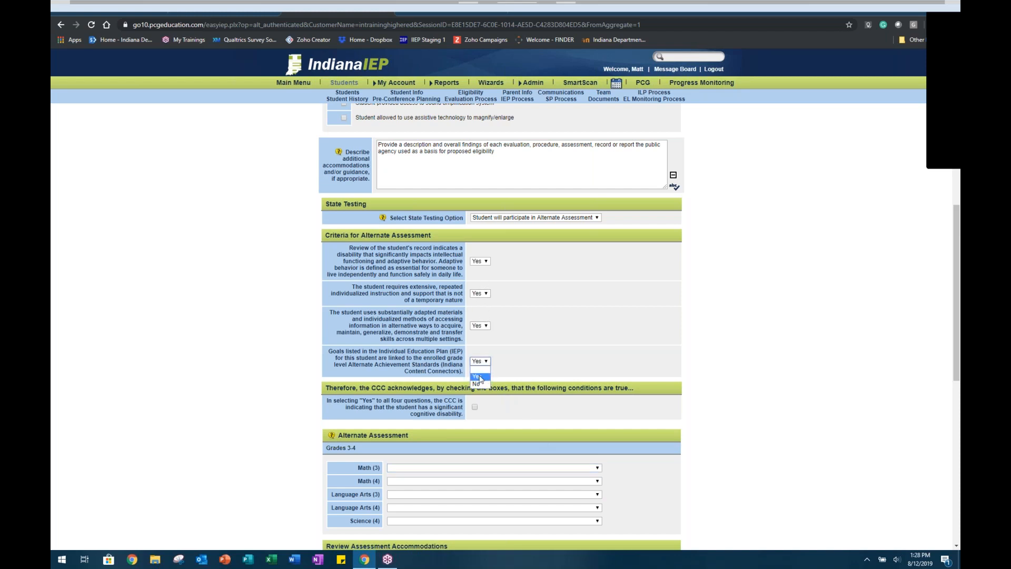
left_click(480, 369)
left_click(480, 325)
left_click(479, 334)
left_click(480, 293)
left_click(480, 301)
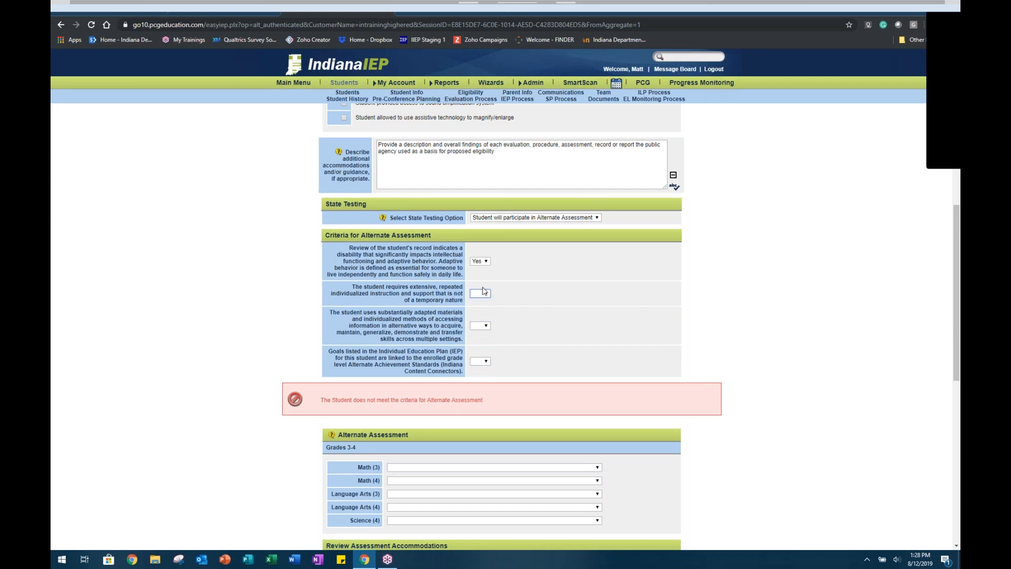
left_click(480, 262)
left_click(479, 269)
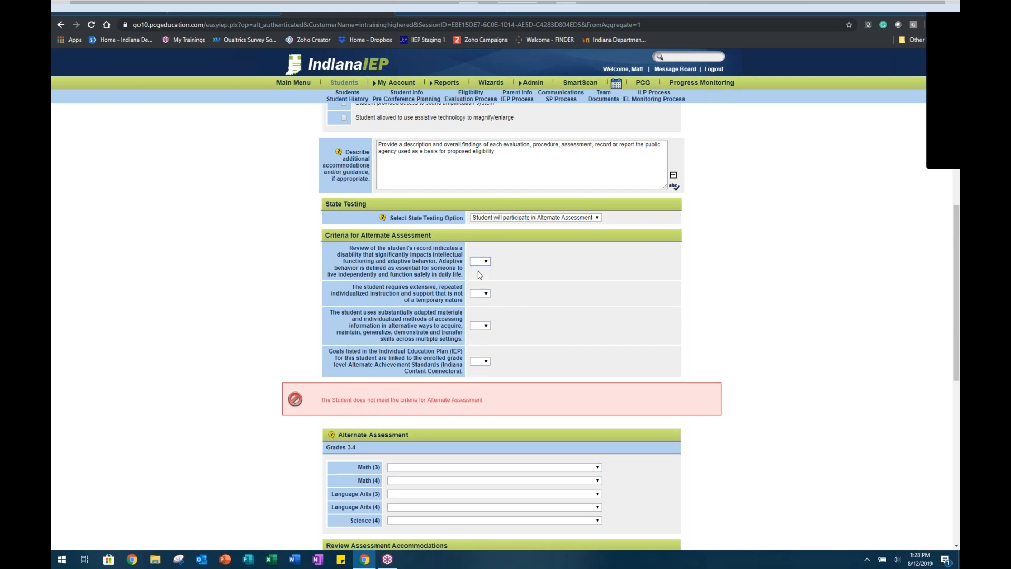
left_click(535, 218)
left_click(526, 230)
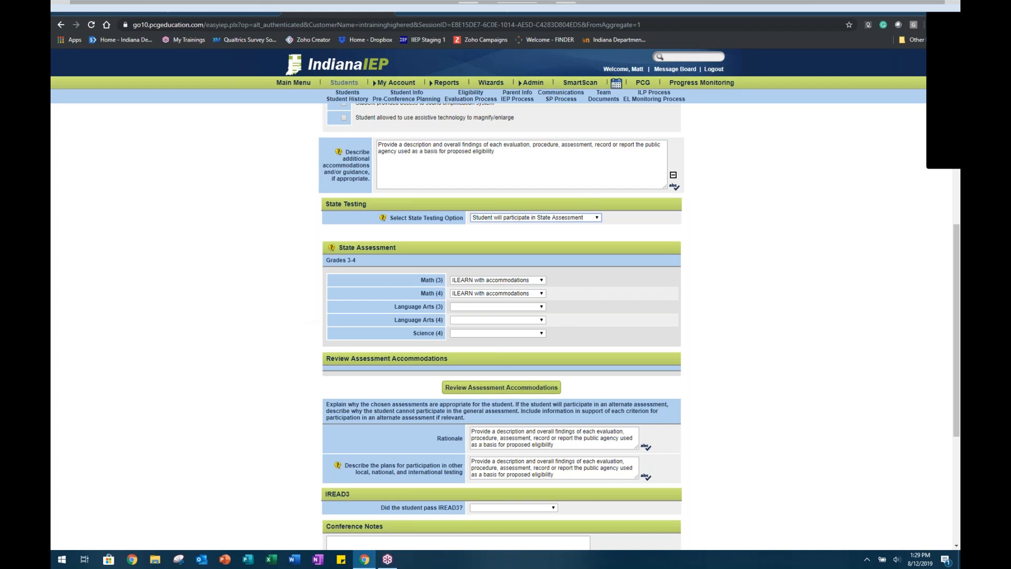
Set the state assessments for Language Arts (3), Language Arts (4) and Science (4) to "ILEARN with accommodations"
left_click(495, 308)
left_click(492, 329)
left_click(475, 320)
left_click(492, 343)
left_click(494, 334)
left_click(454, 355)
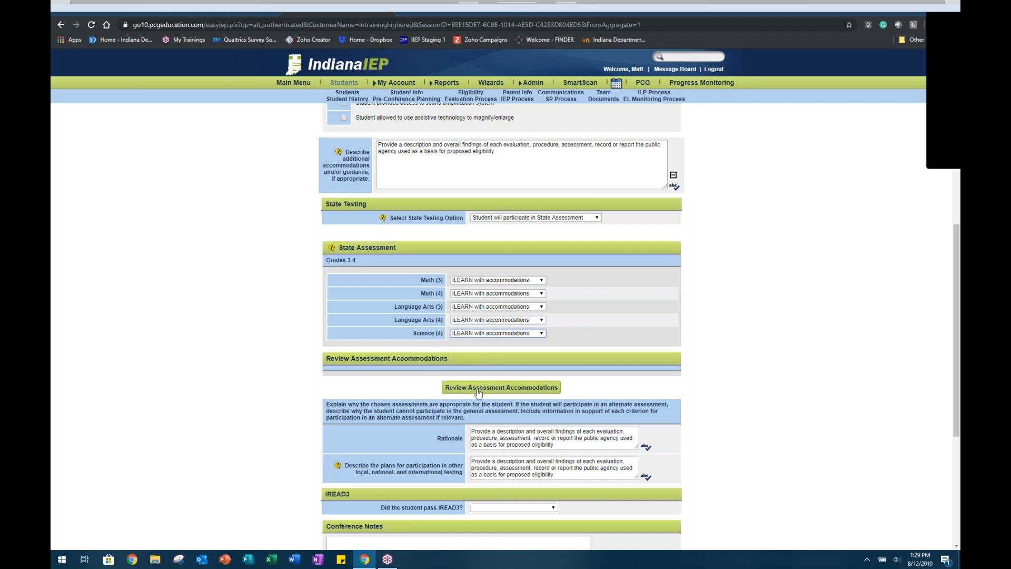
Review the assessment accommodations for Math, Language Arts, Science and Listening, keep the existing selections and save them
left_click(500, 391)
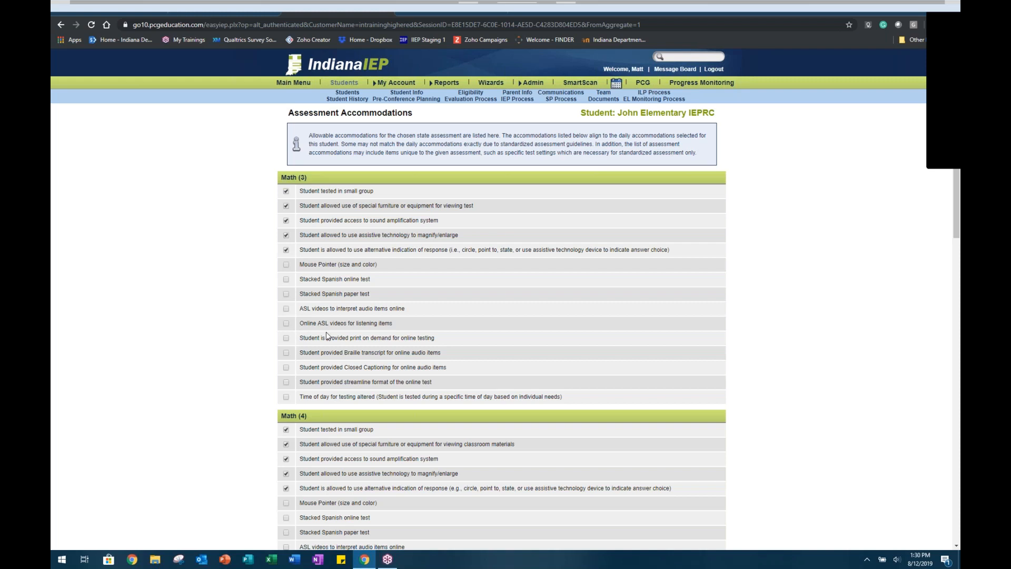
scroll(258, 341, "down", 2)
scroll(258, 342, "down", 7)
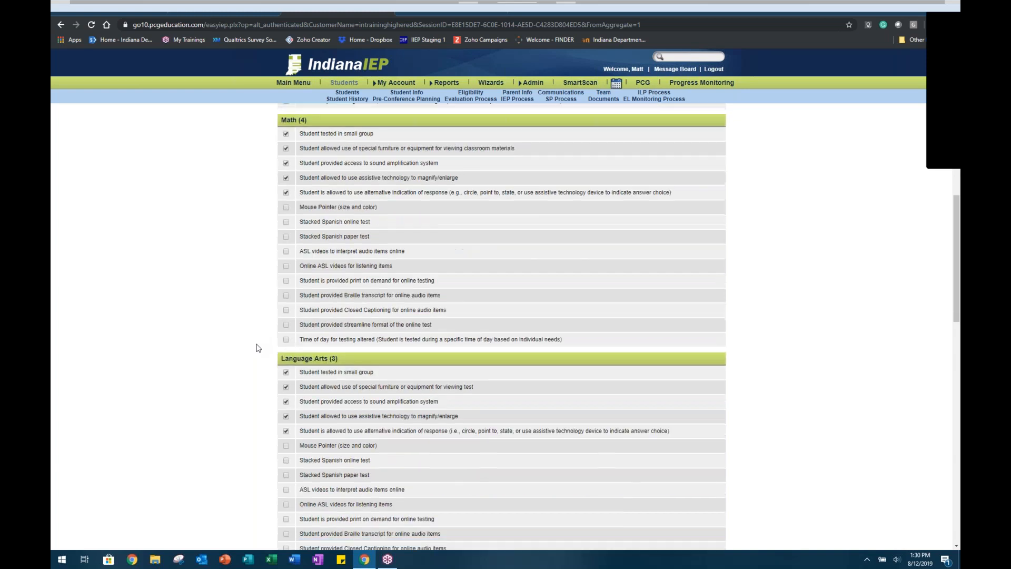
scroll(251, 352, "down", 2)
left_click(286, 290)
left_click(286, 290)
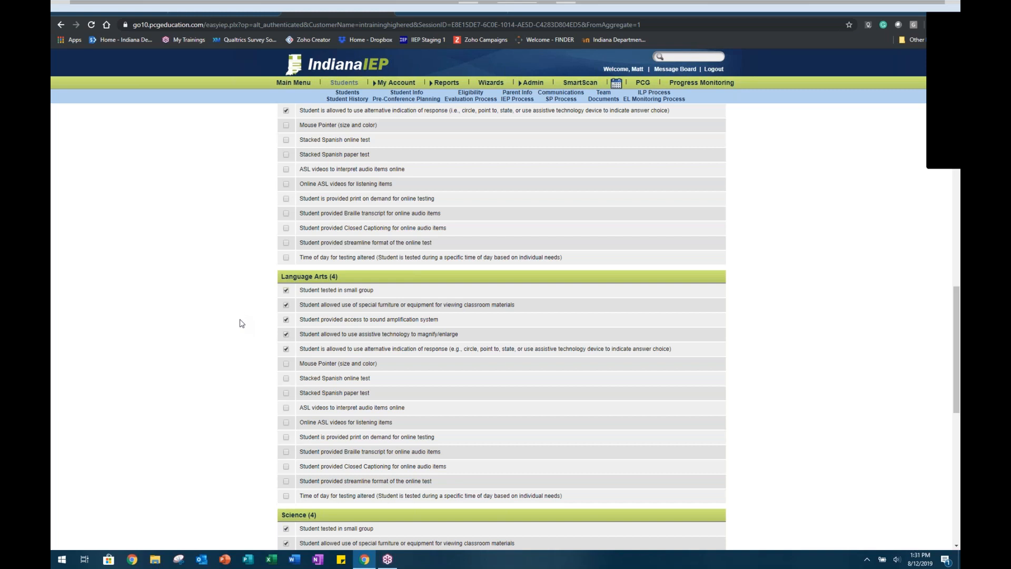
scroll(244, 324, "down", 1)
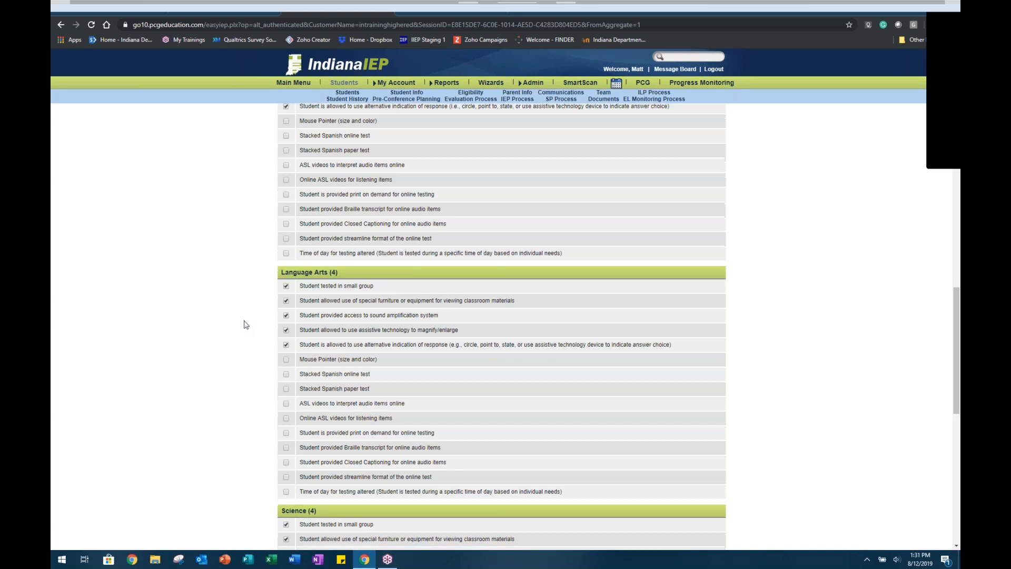
scroll(245, 324, "down", 3)
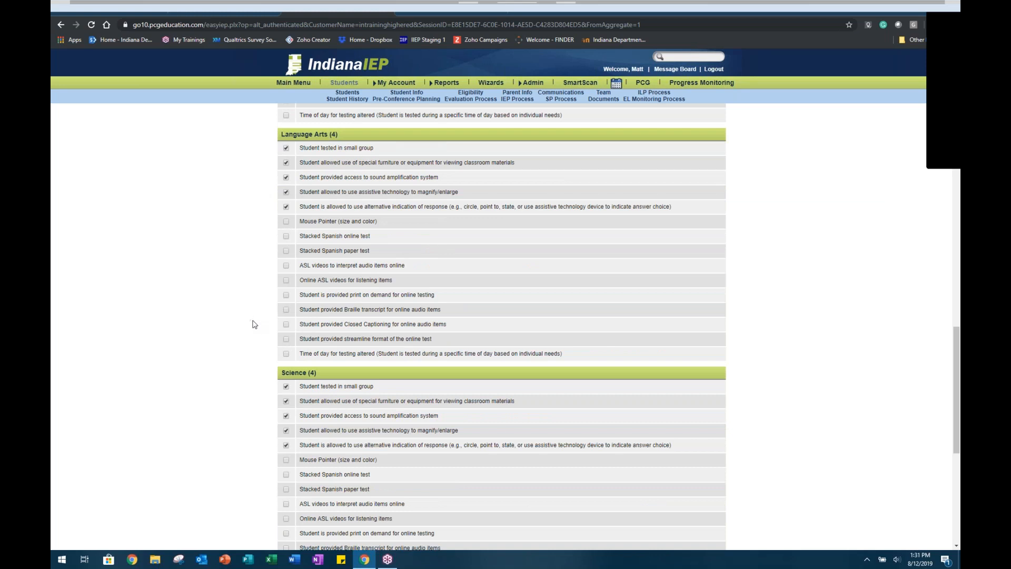
scroll(248, 324, "down", 6)
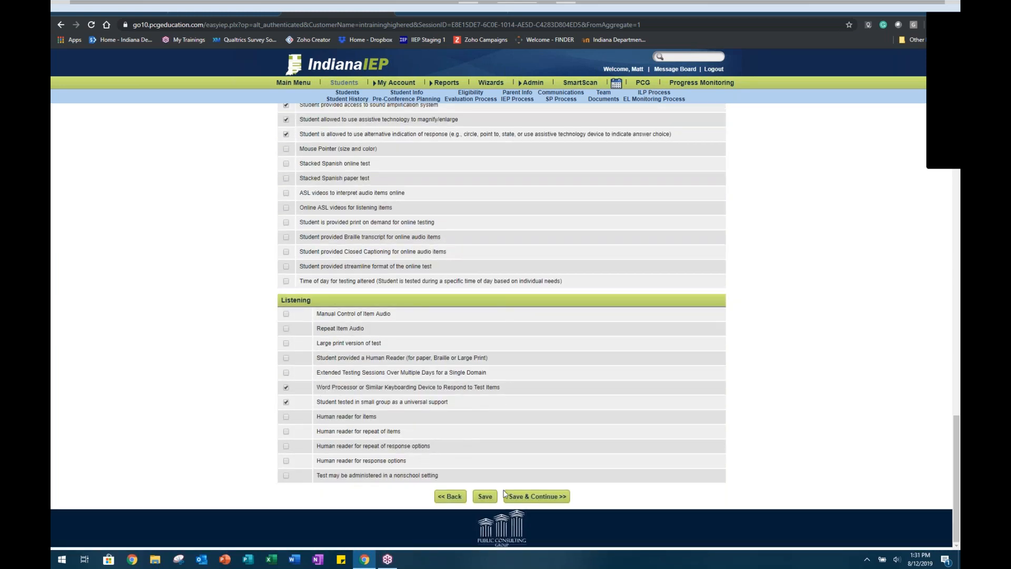
left_click(539, 497)
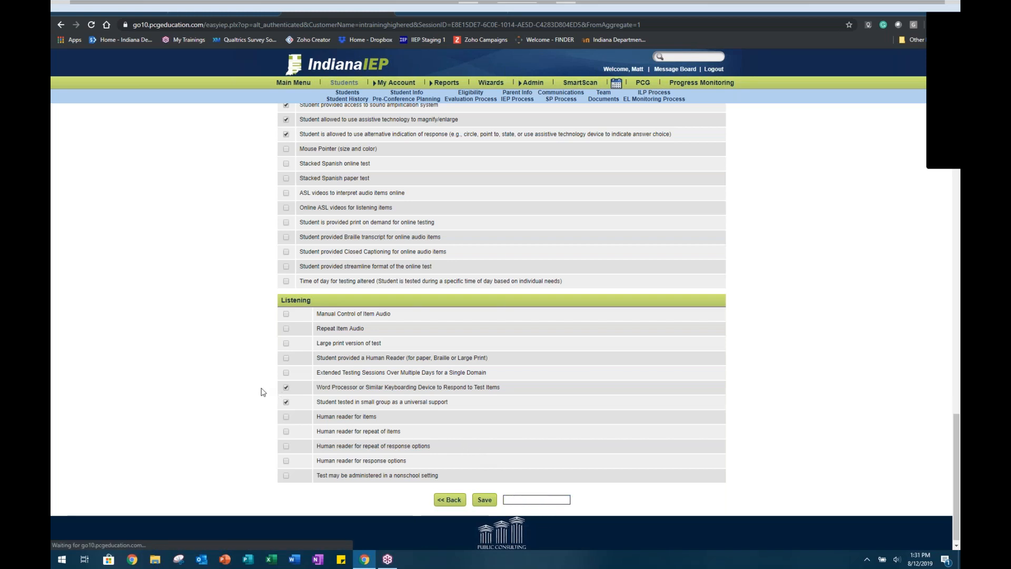
Examine the assessment accommodations listed per subject and the rationale fields on the Accommodations page
scroll(259, 395, "down", 5)
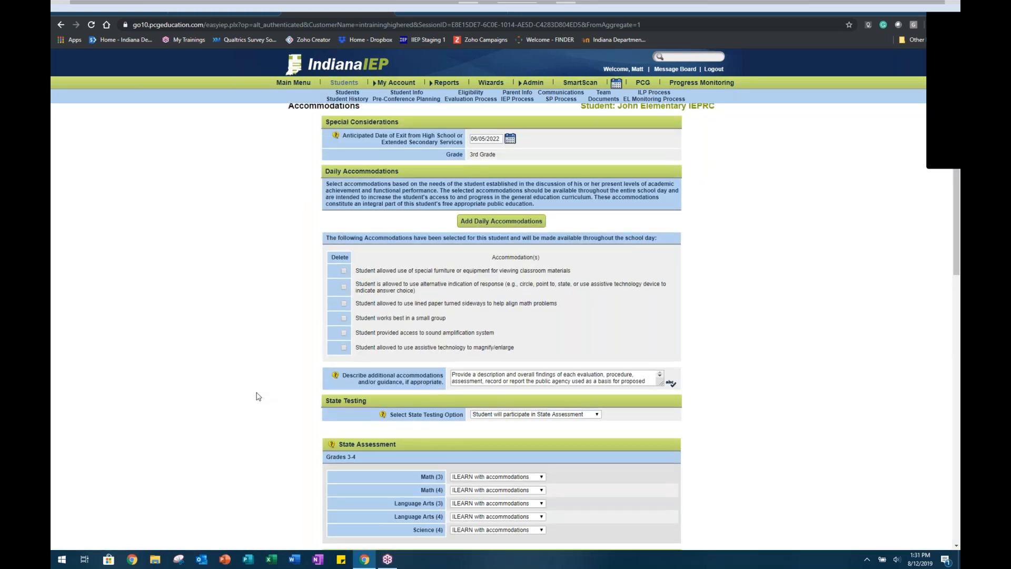
scroll(257, 396, "down", 2)
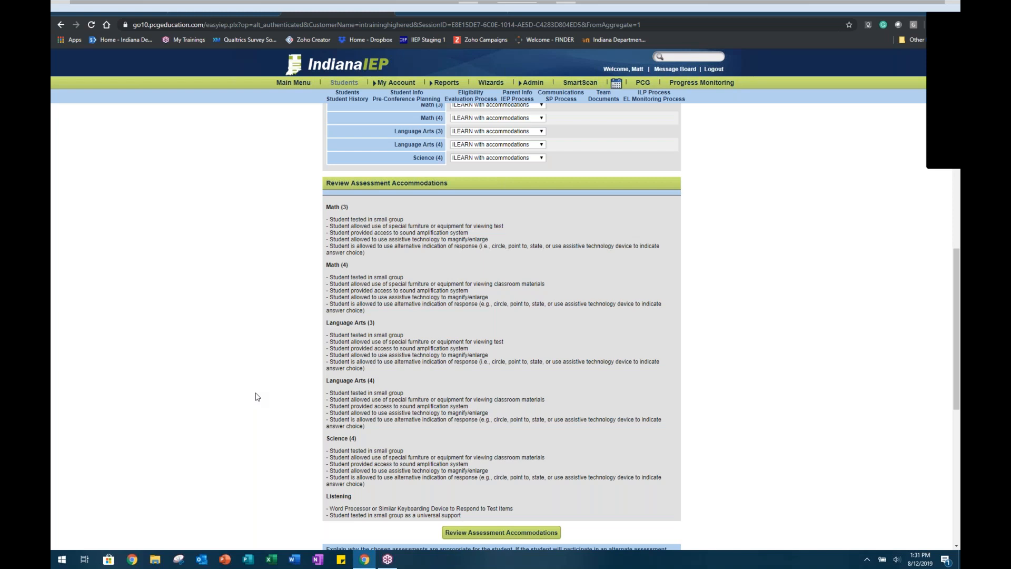
scroll(257, 400, "down", 2)
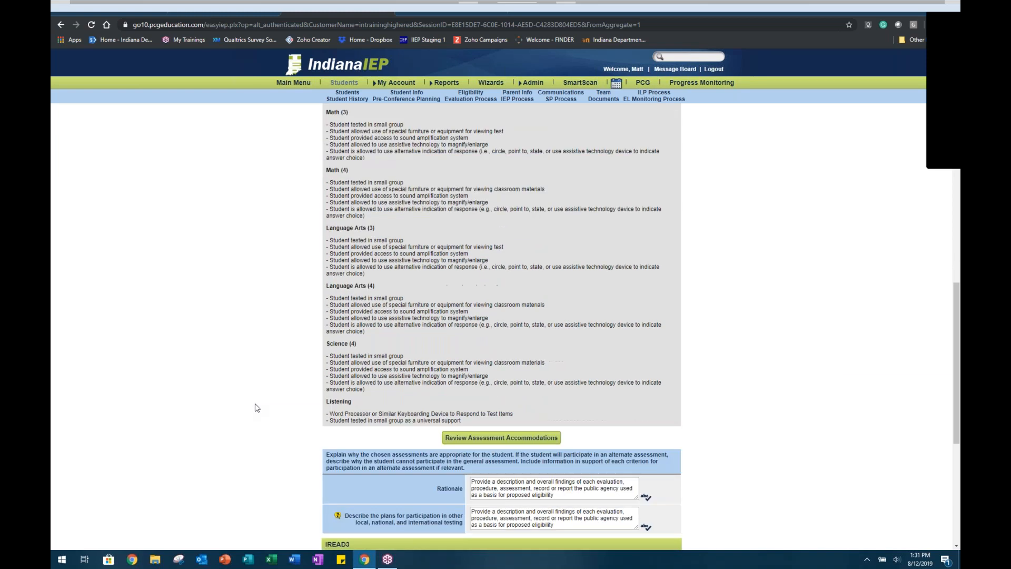
scroll(255, 406, "down", 1)
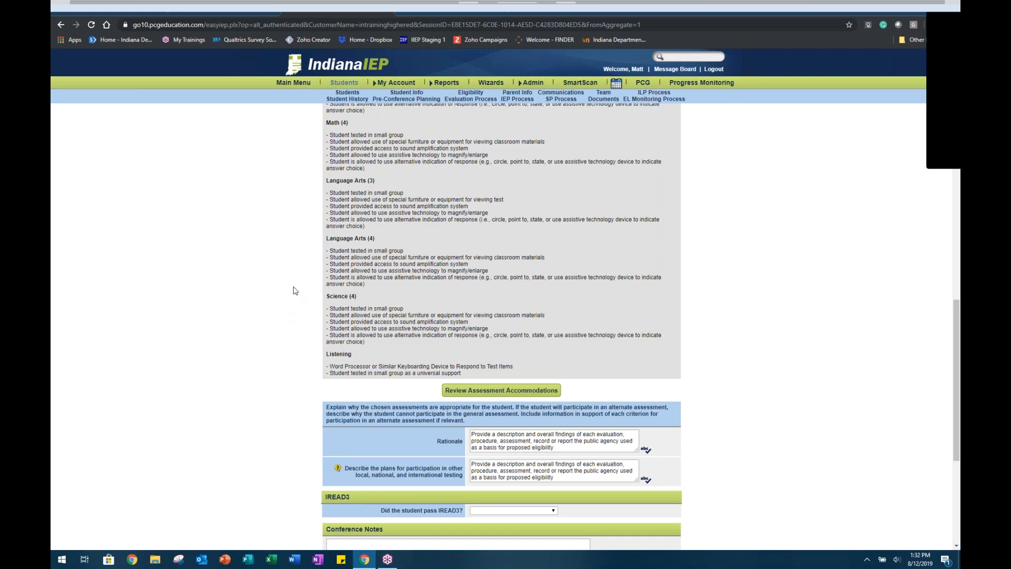
Search for students with the last name "iep" and open the record of the grade 10 transition student
left_click(347, 92)
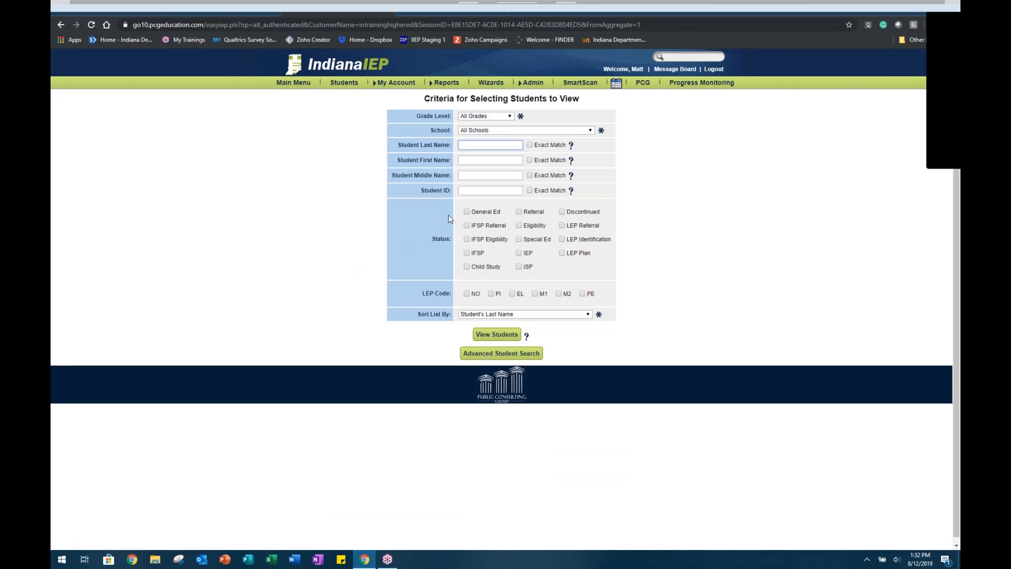
left_click(477, 142)
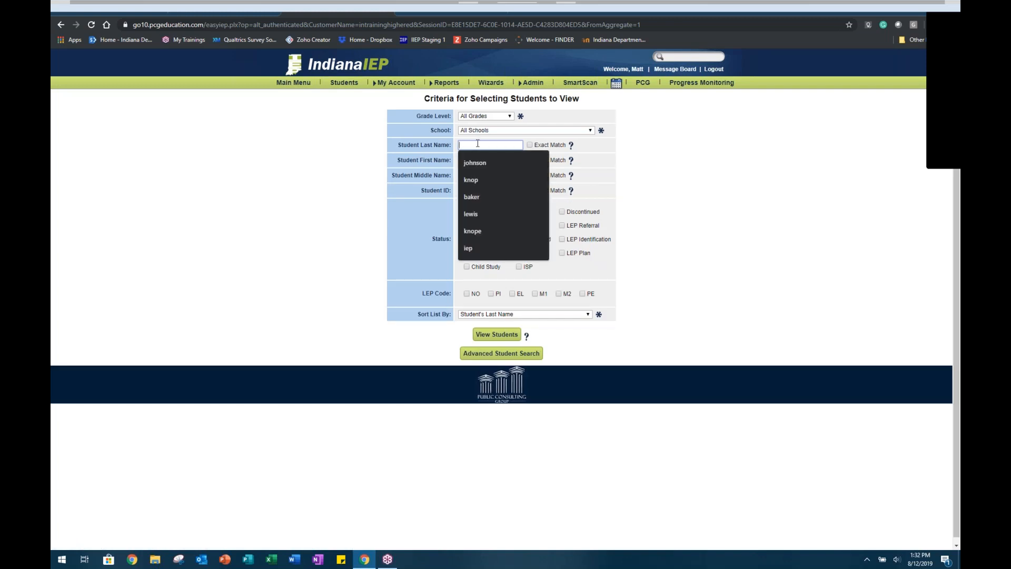
type("iep")
key("Return")
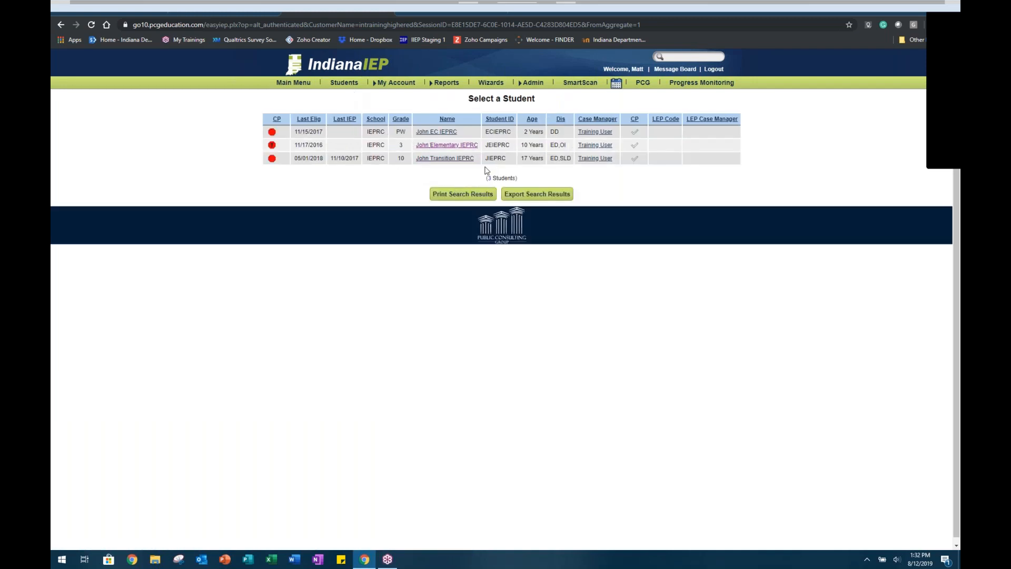
left_click(457, 159)
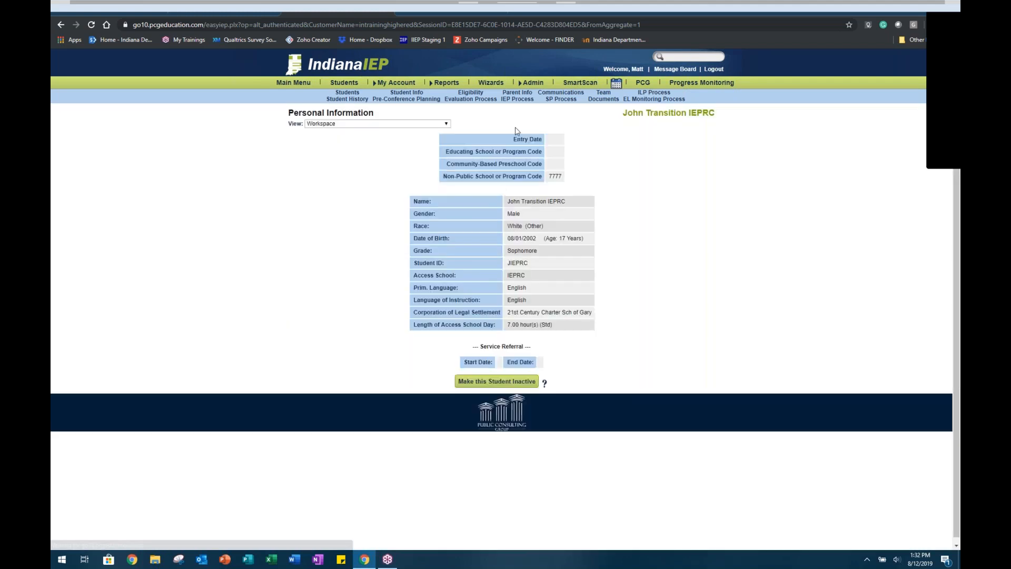
Open the daily accommodations selection from the Accommodations section of the student's IEP process
left_click(514, 101)
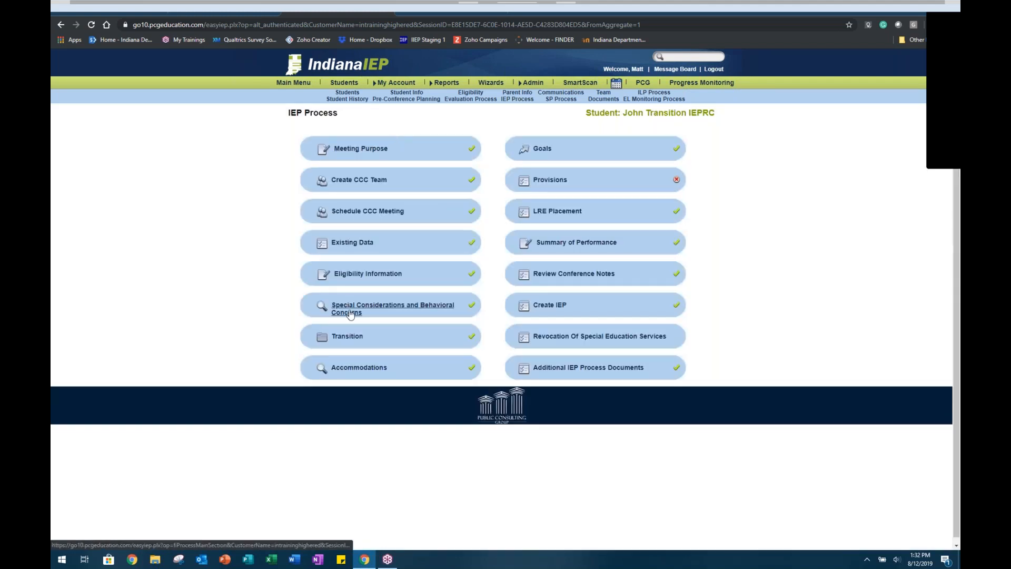
left_click(304, 366)
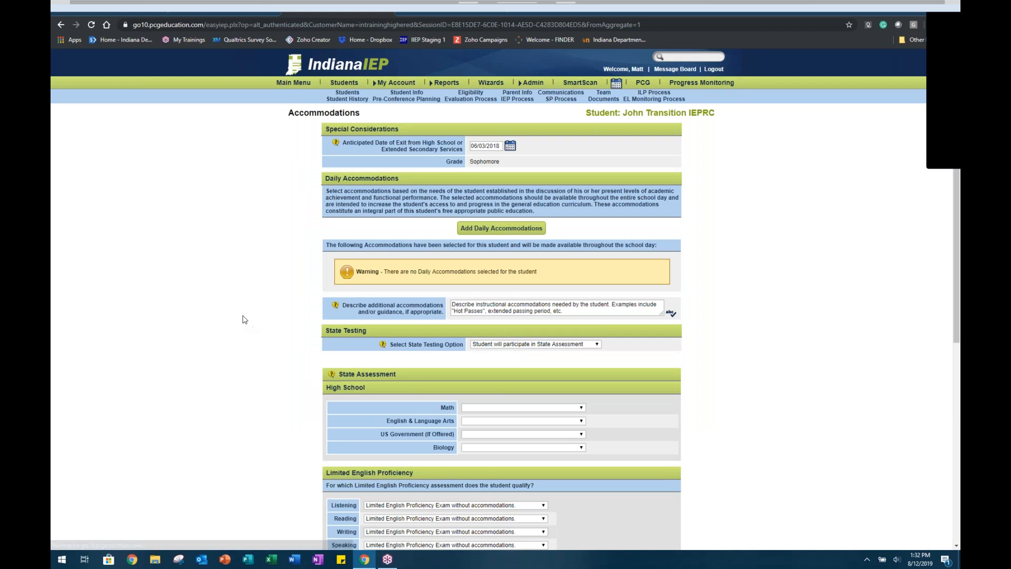
left_click(499, 228)
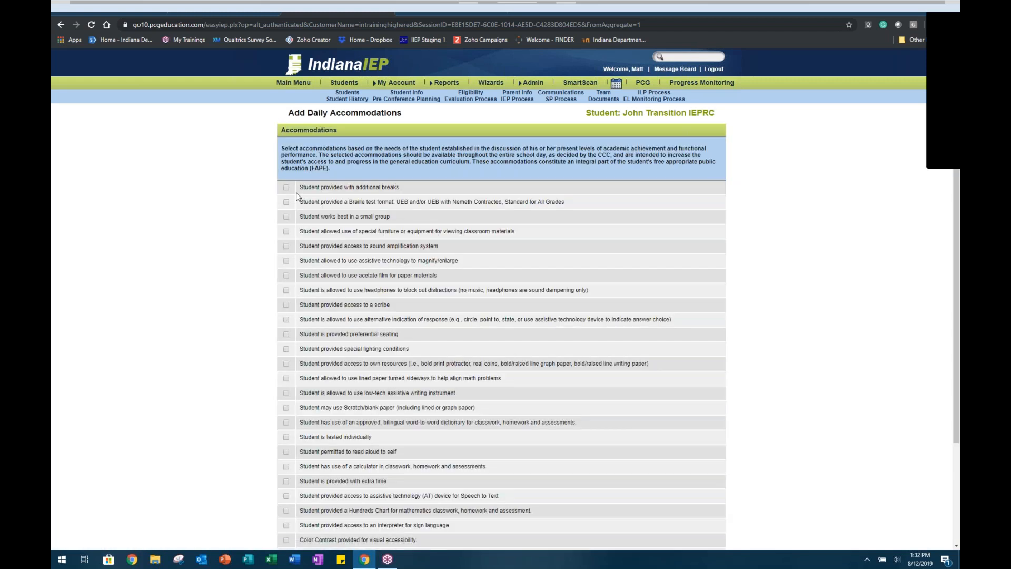
Add the daily accommodations for additional breaks, Braille test format, small group, scribe, individual testing, reading aloud to self and calculator use, and save them
left_click(286, 187)
left_click(286, 201)
left_click(286, 217)
left_click(285, 304)
left_click(287, 438)
left_click(286, 466)
scroll(250, 458, "down", 3)
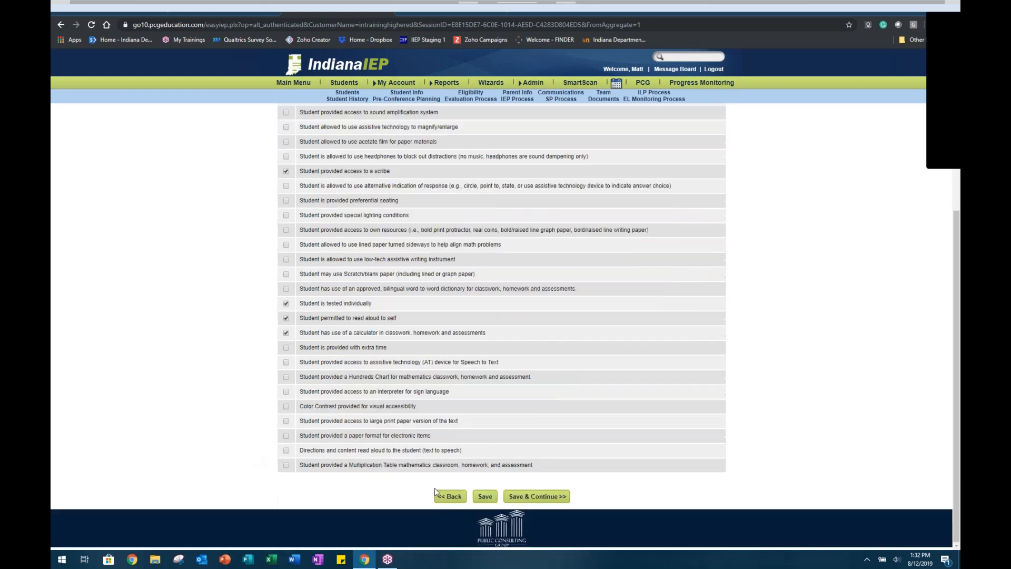
left_click(535, 496)
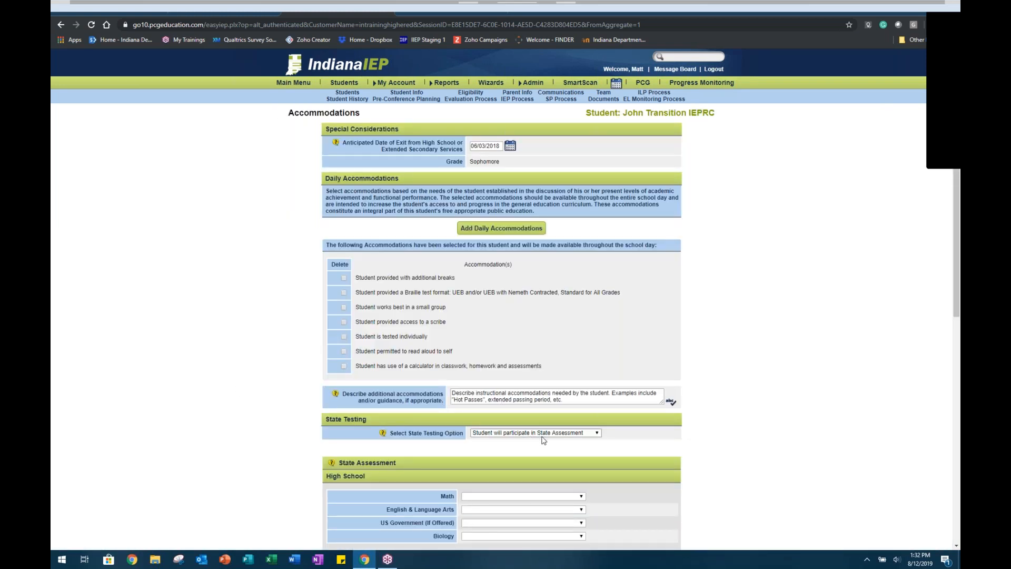
Examine the high school state assessment options offered for Math, English & Language Arts and US Government
scroll(360, 443, "down", 3)
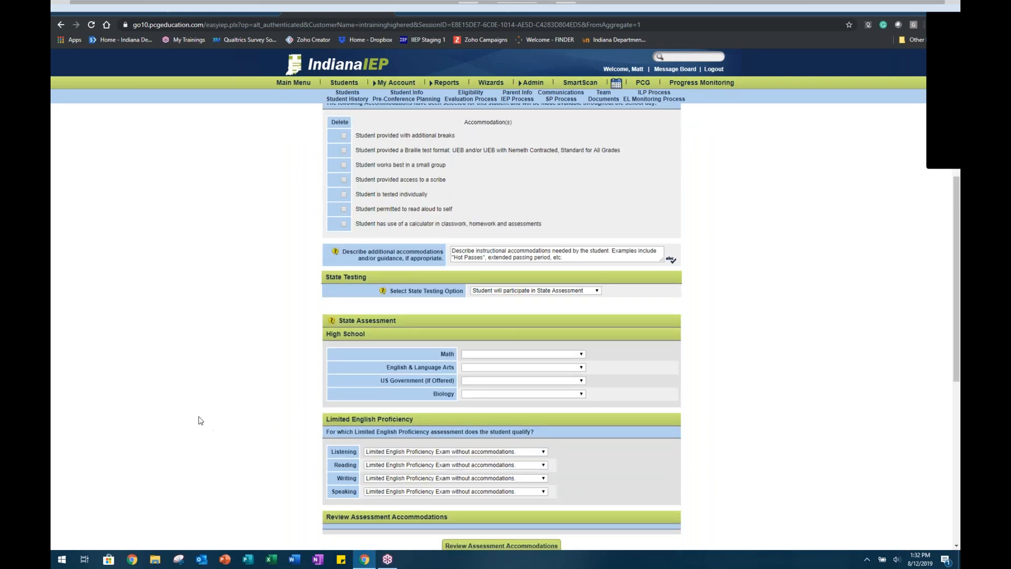
left_click(579, 354)
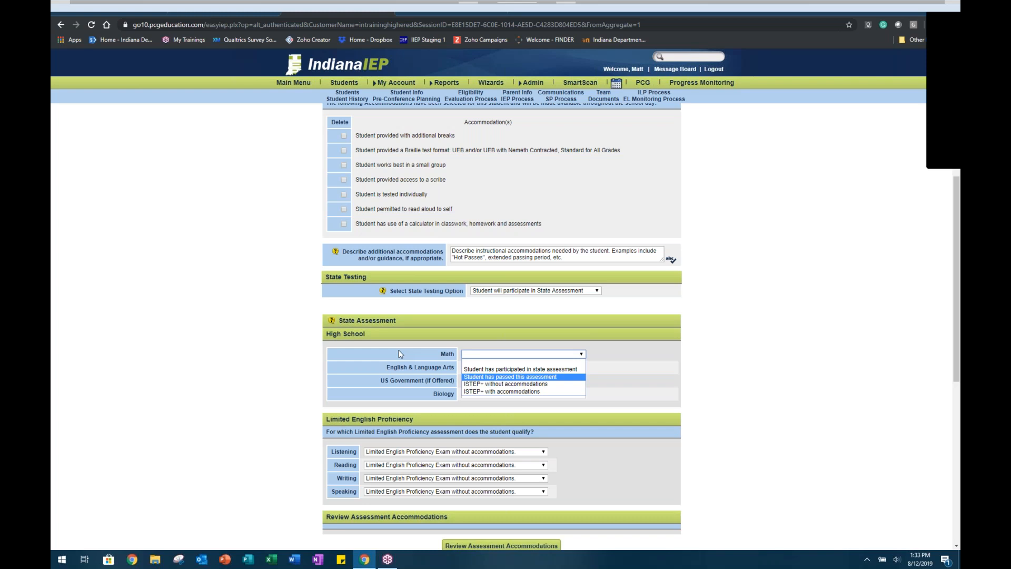
left_click(413, 357)
left_click(476, 368)
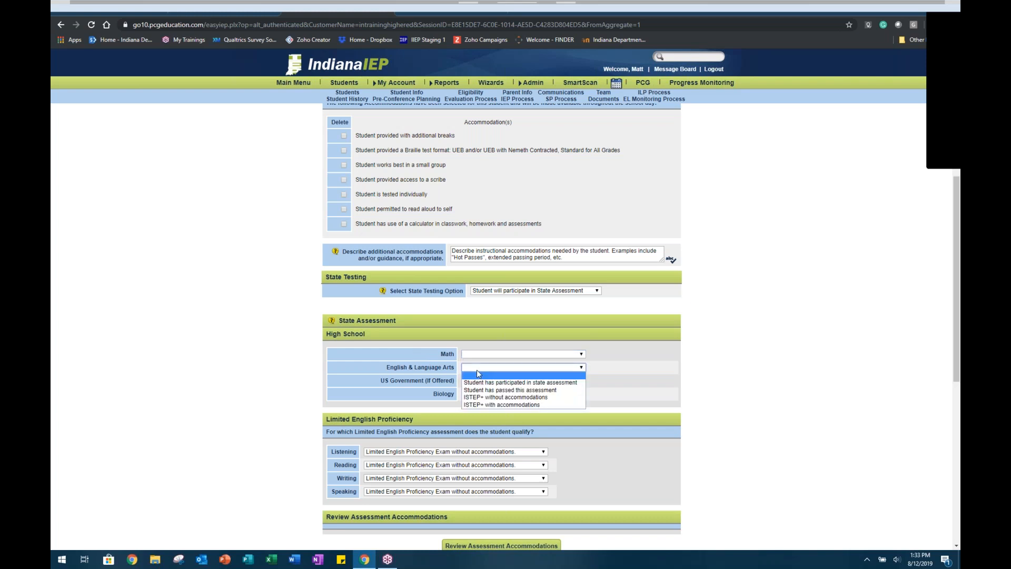
left_click(478, 374)
left_click(474, 380)
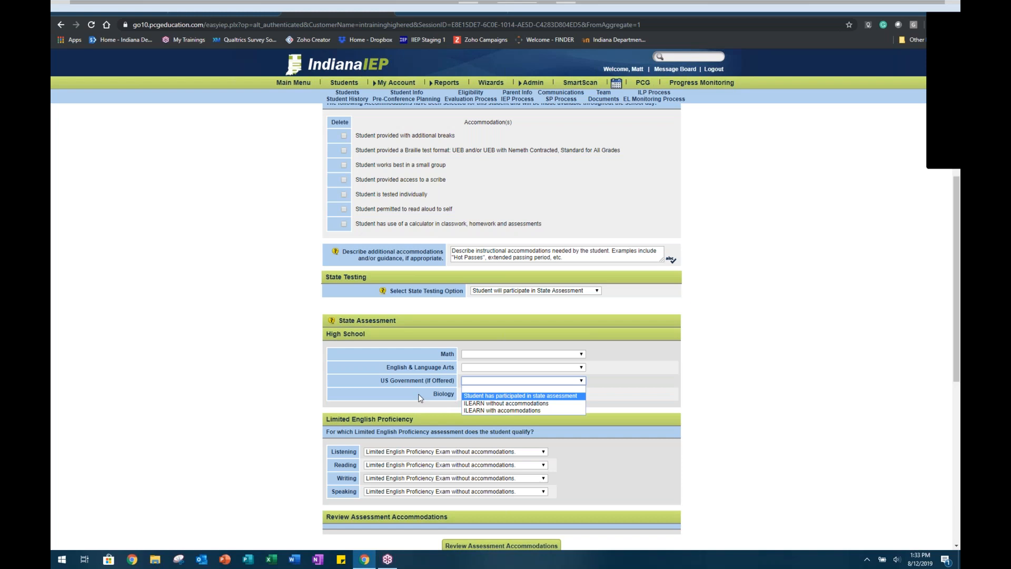
Set Math to "ISTEP+ with accommodations", English & Language Arts to "ISTEP+ without accommodations", US Government to "ILEARN with accommodations" and Biology to "ILEARN without accommodations"
left_click(482, 355)
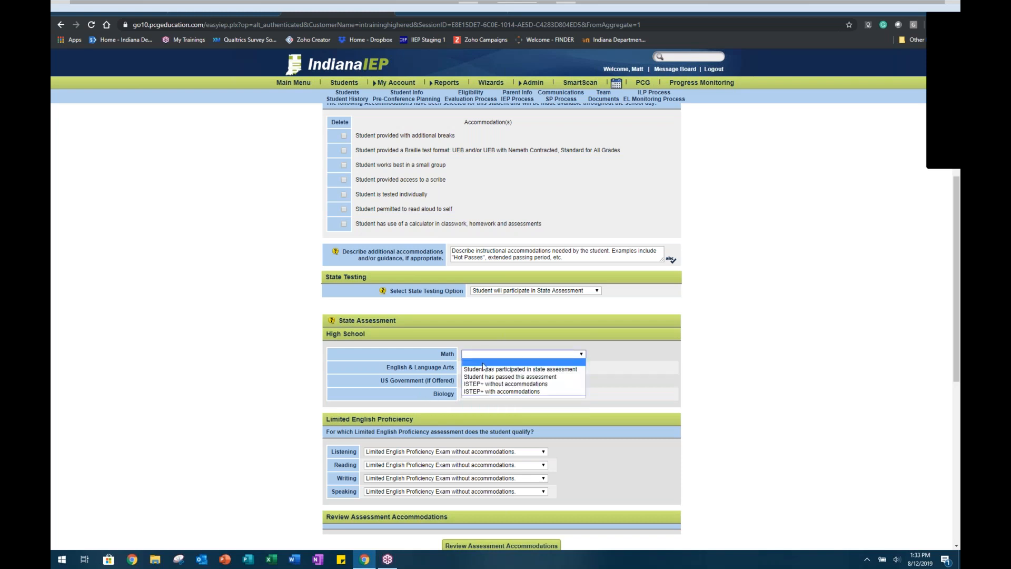
left_click(501, 369)
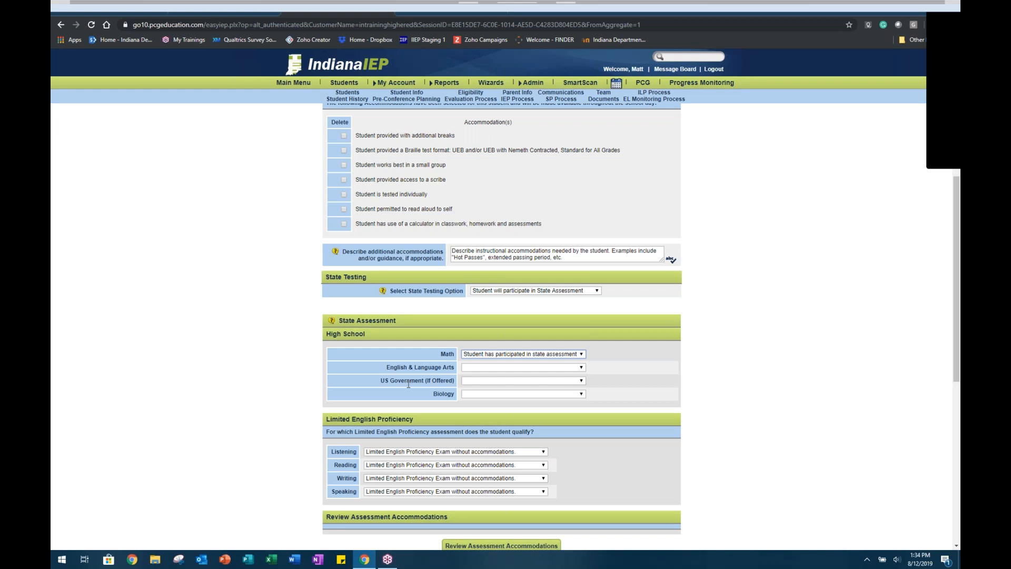
left_click(513, 358)
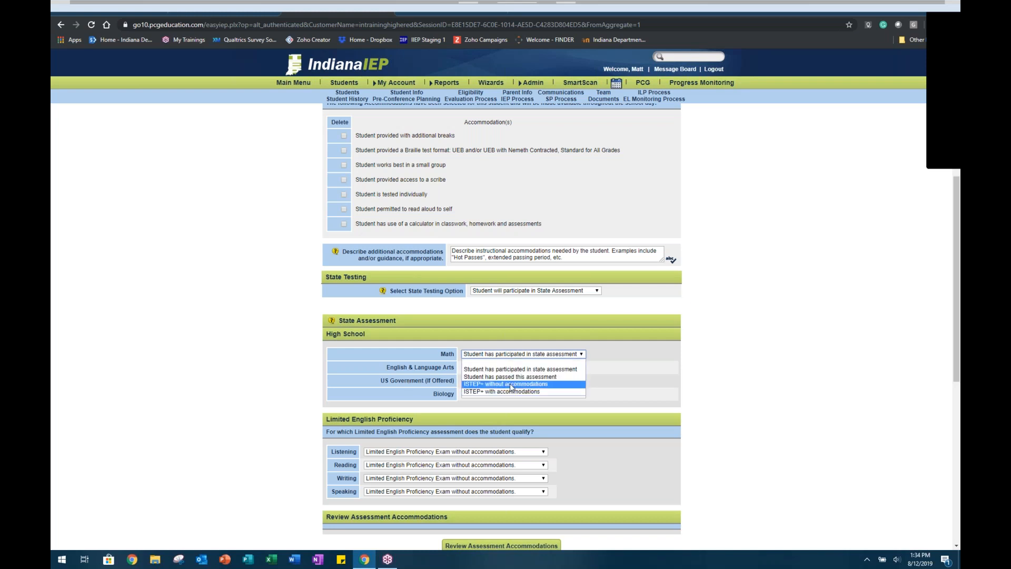
left_click(510, 391)
left_click(506, 368)
left_click(508, 399)
left_click(506, 380)
left_click(490, 405)
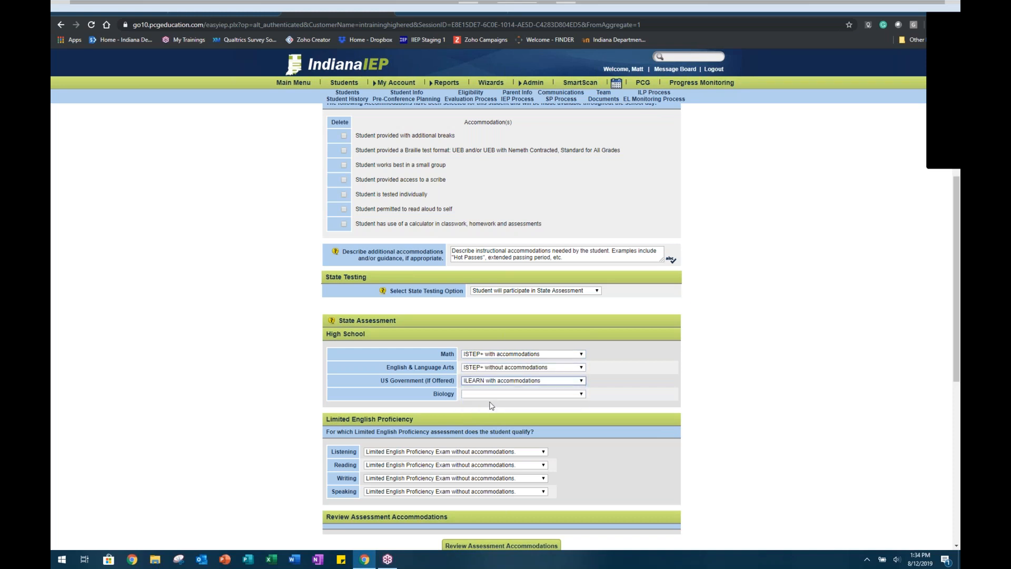
left_click(492, 394)
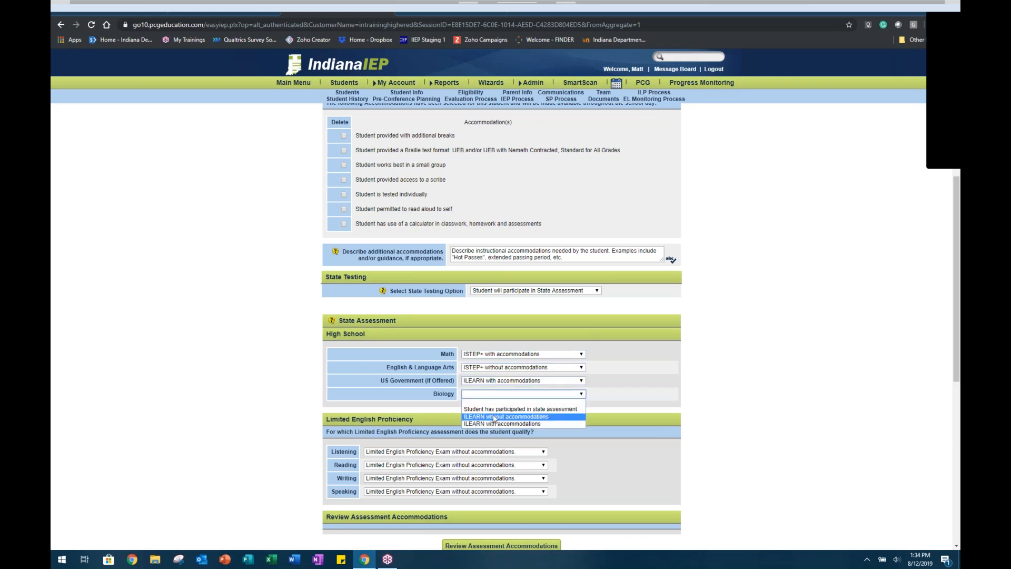
left_click(494, 416)
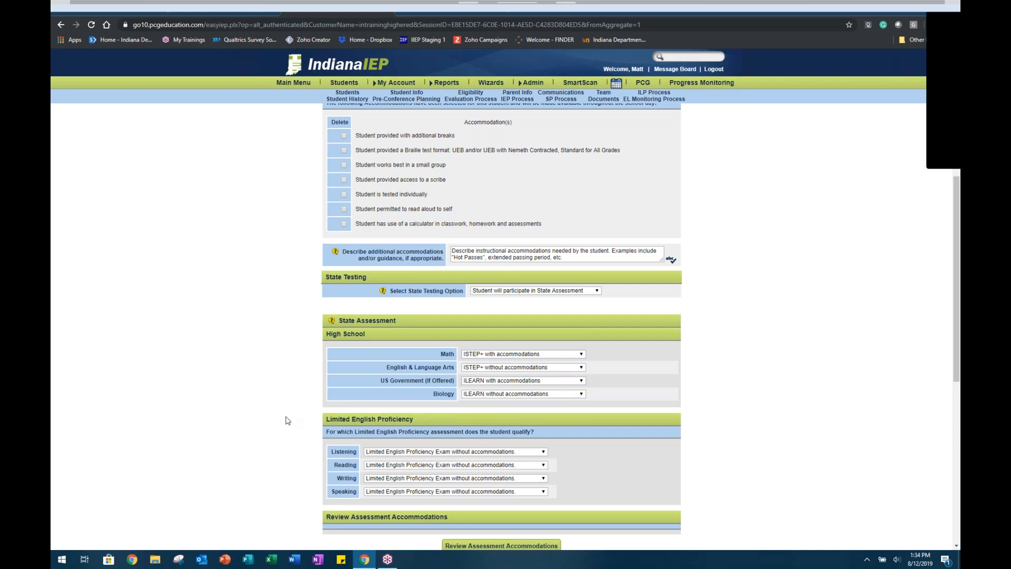
Check the Limited English Proficiency exam settings and the related language needs under Special Considerations and Behavioral Concerns
left_click(542, 452)
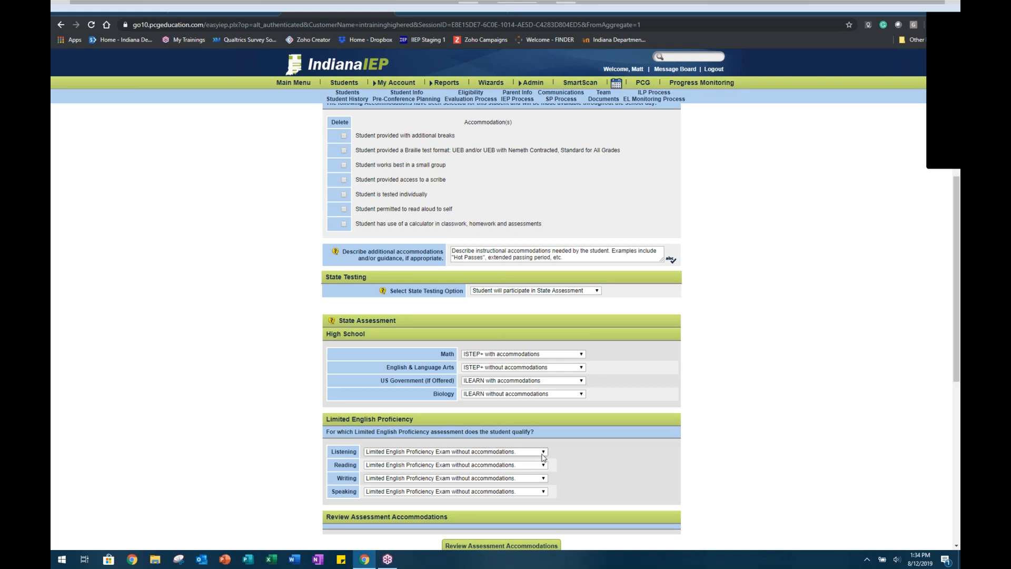
left_click(579, 458)
scroll(580, 458, "up", 1)
scroll(580, 465, "down", 3)
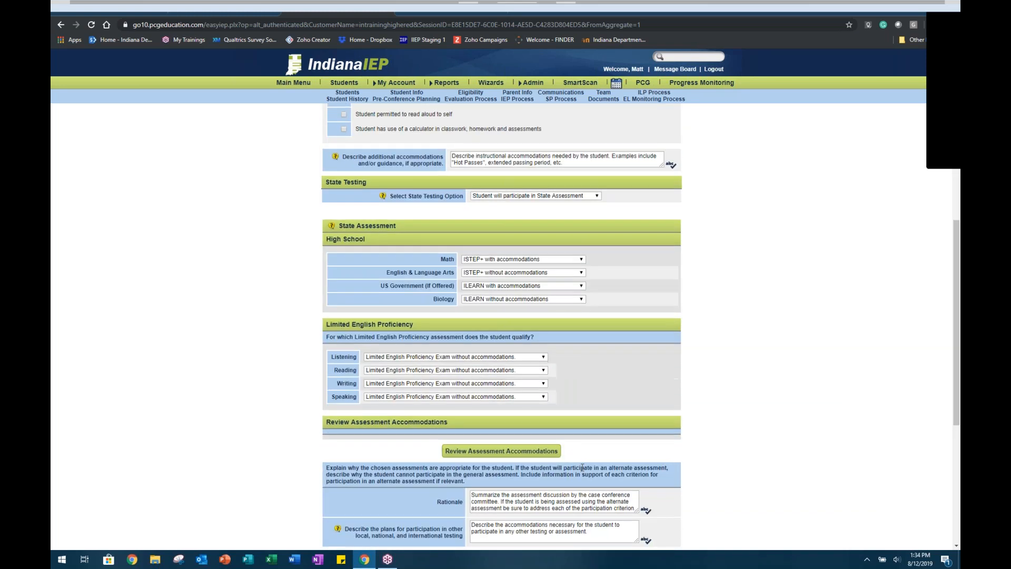
scroll(581, 467, "down", 5)
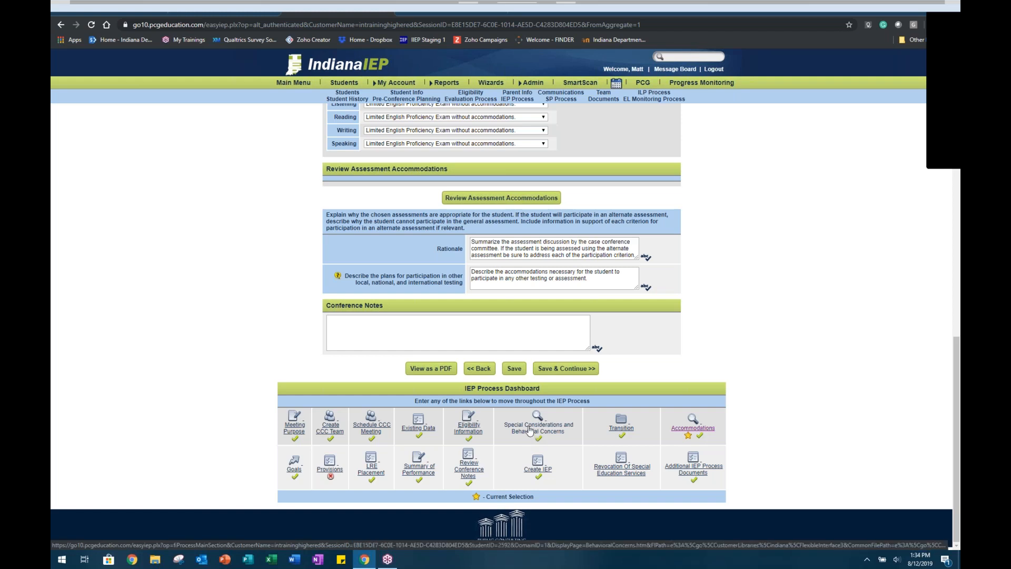
left_click(530, 430)
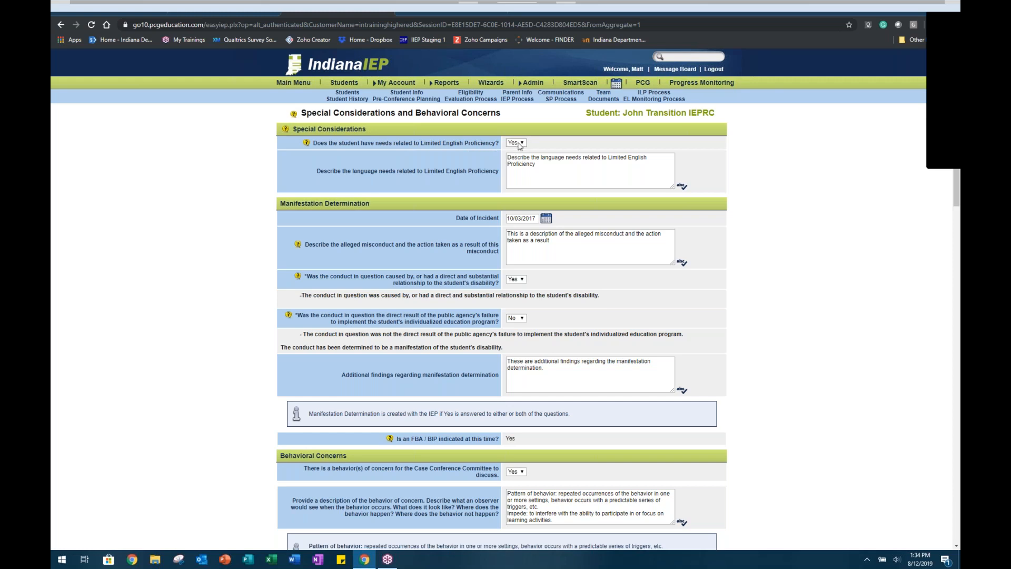
Return to Accommodations and set Math to "ISTEP+ without accommodations", English & Language Arts to "ISTEP+ with accommodations", and US Government and Biology to "ILEARN with accommodations"
left_click(519, 102)
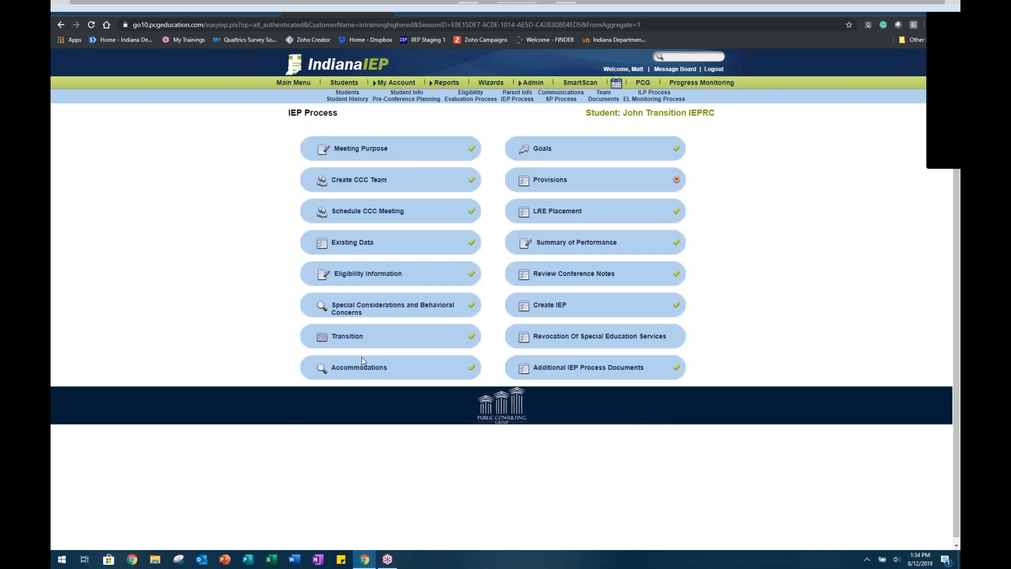
left_click(315, 354)
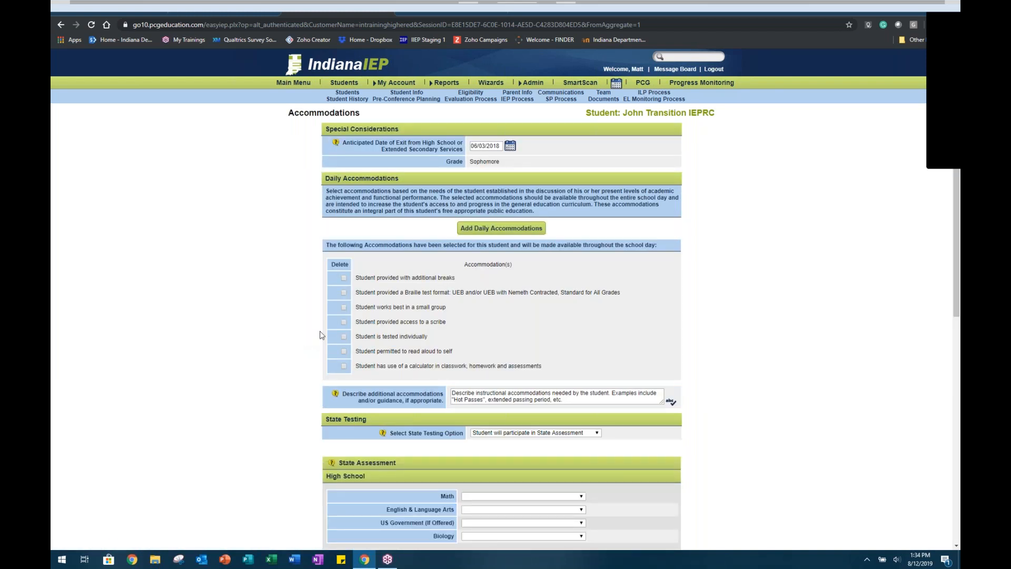
scroll(318, 336, "down", 2)
scroll(318, 335, "down", 3)
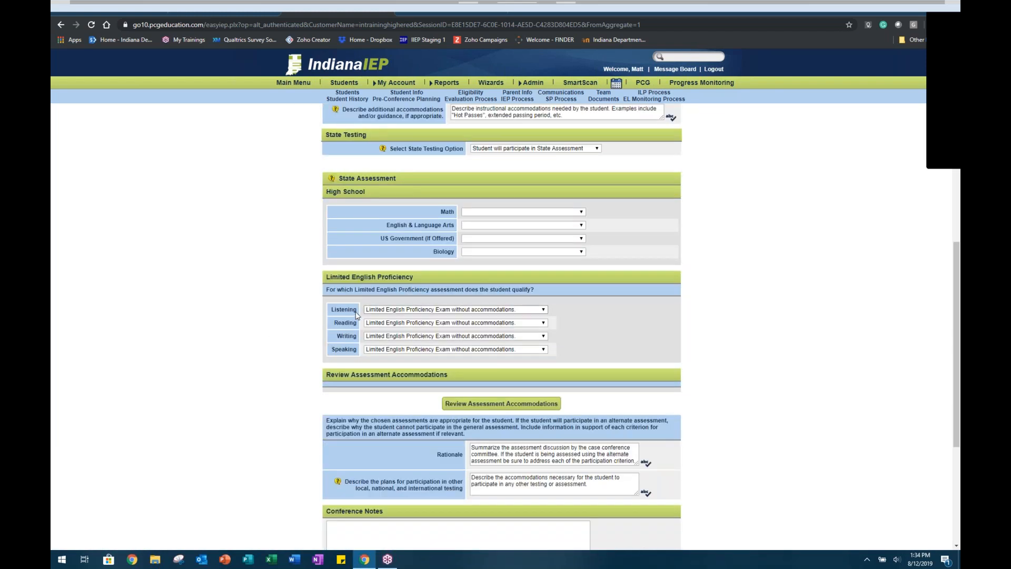
left_click(477, 213)
left_click(481, 241)
left_click(478, 226)
left_click(492, 263)
left_click(480, 239)
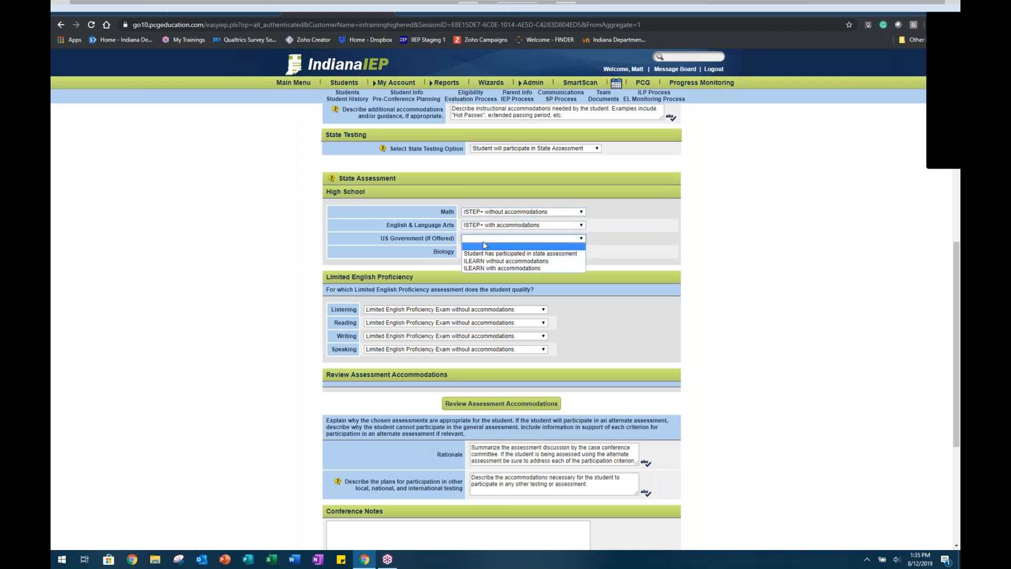
left_click(487, 275)
left_click(485, 252)
left_click(491, 280)
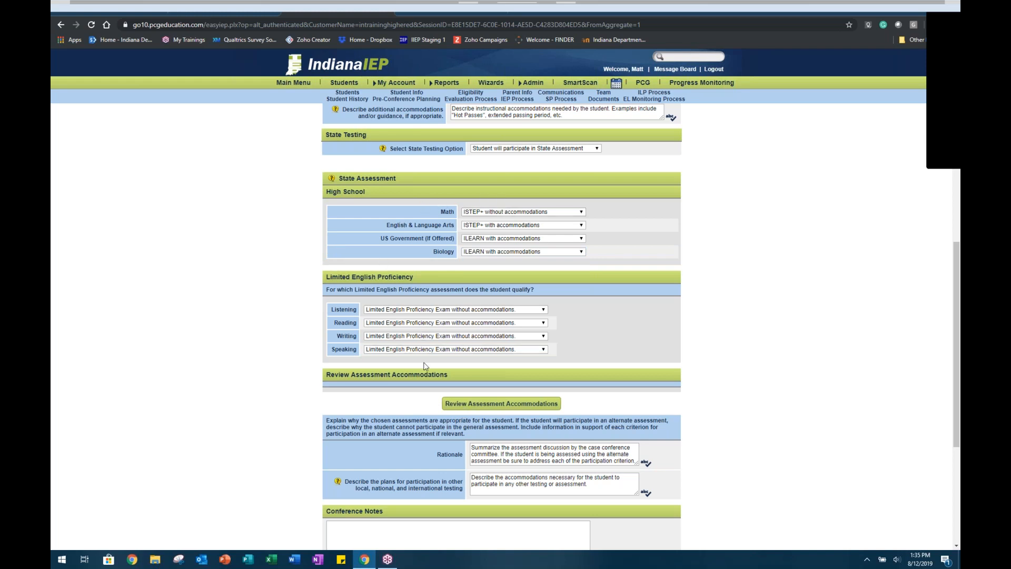
Review the assessment accommodations for each subject, save the existing selections and check them in the Accommodations summary
left_click(492, 405)
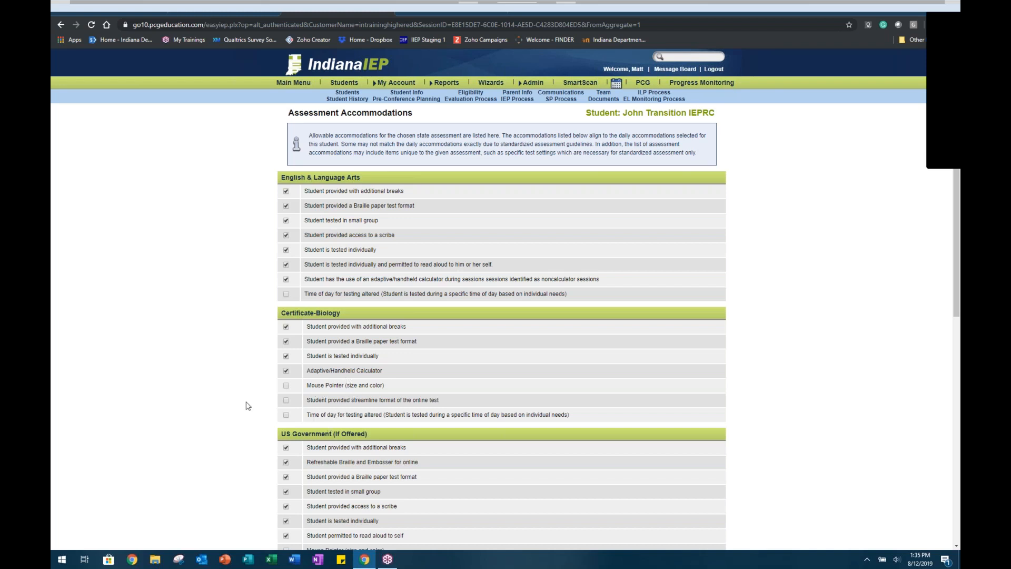
scroll(239, 410, "down", 7)
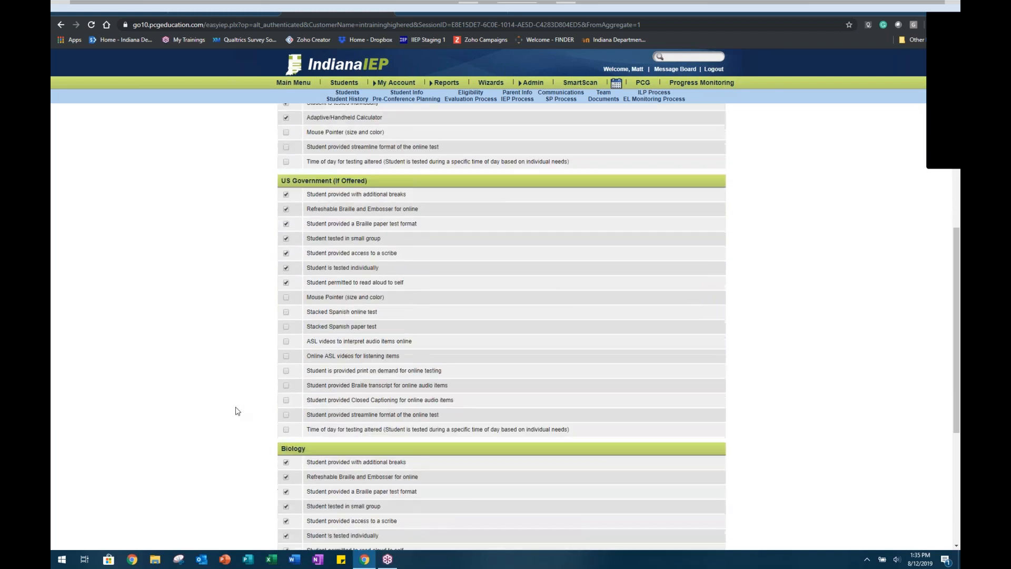
scroll(235, 410, "down", 2)
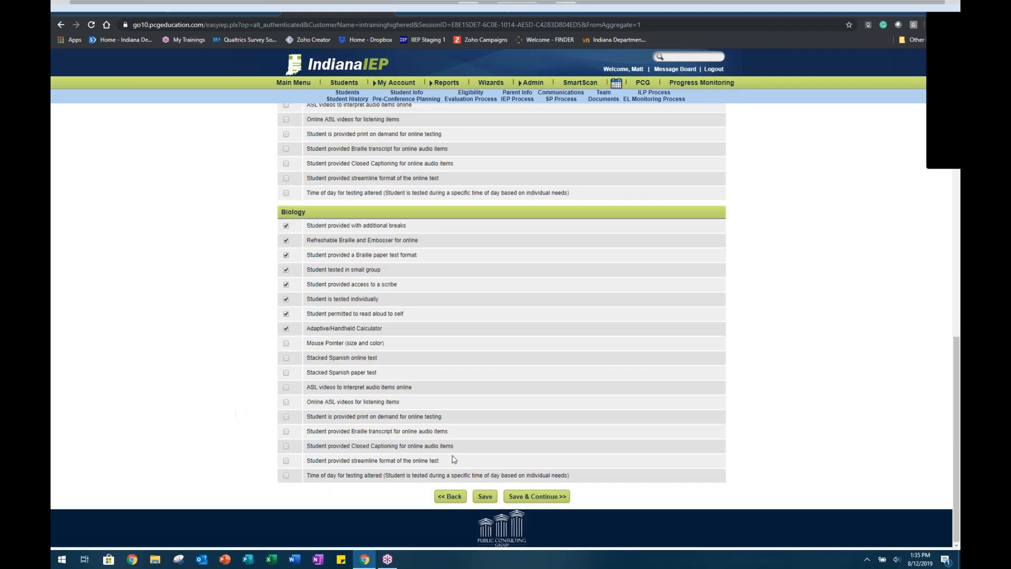
left_click(528, 498)
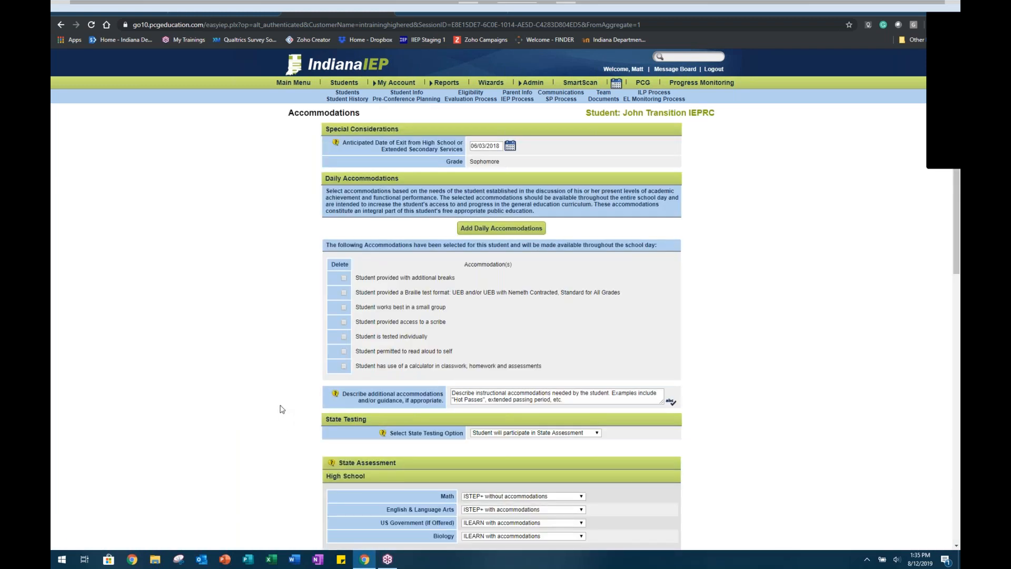
scroll(282, 409, "down", 3)
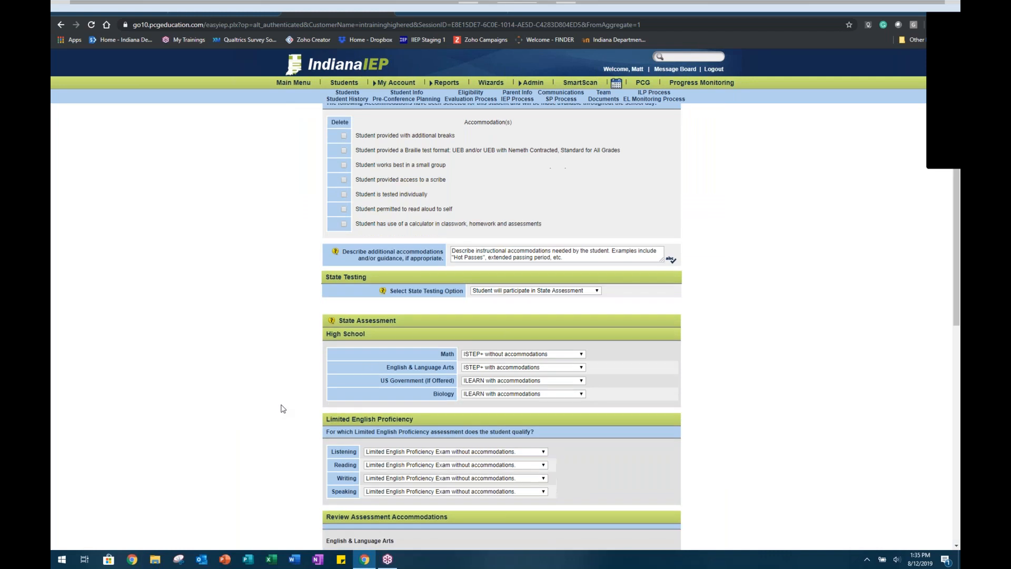
scroll(282, 409, "down", 7)
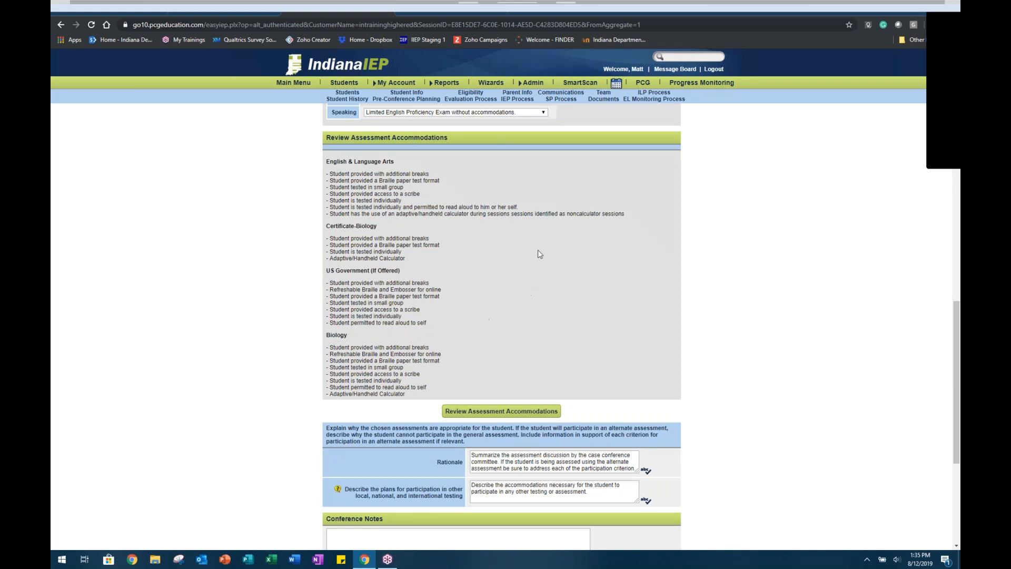
Open Create IEP within the student's IEP Process and generate a draft IEP
left_click(511, 101)
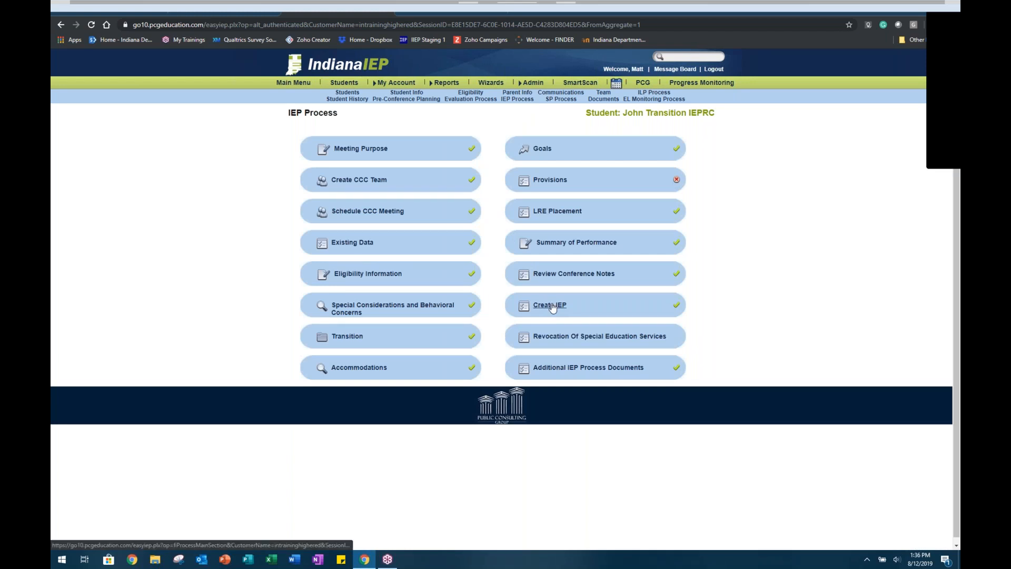
left_click(498, 306)
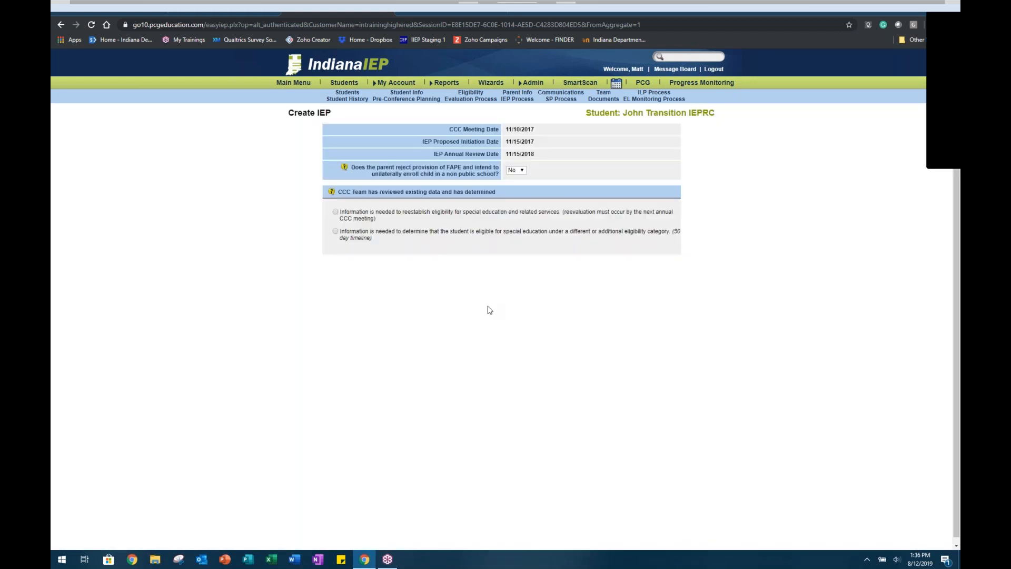
scroll(266, 312, "down", 2)
scroll(265, 312, "down", 5)
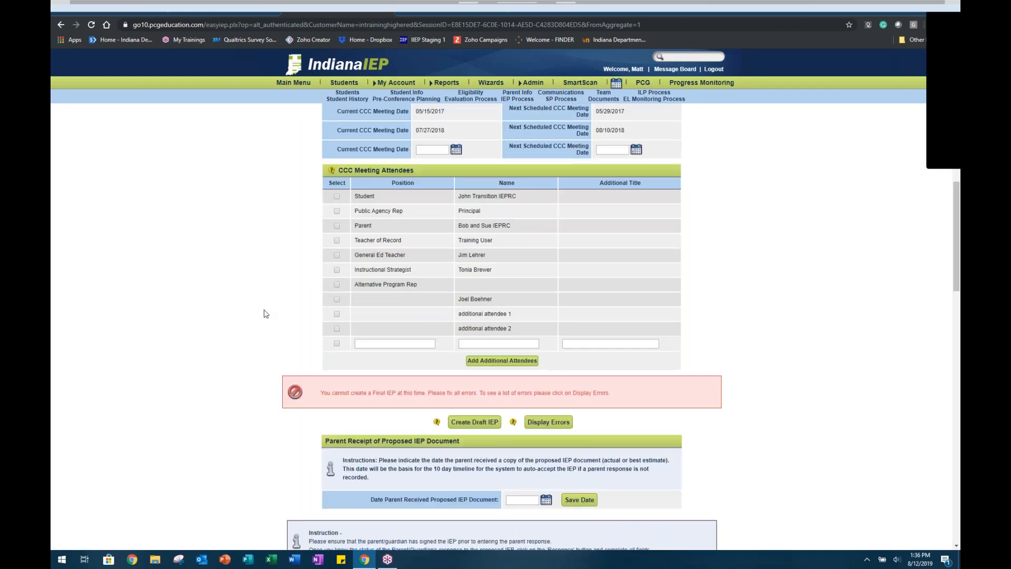
left_click(477, 330)
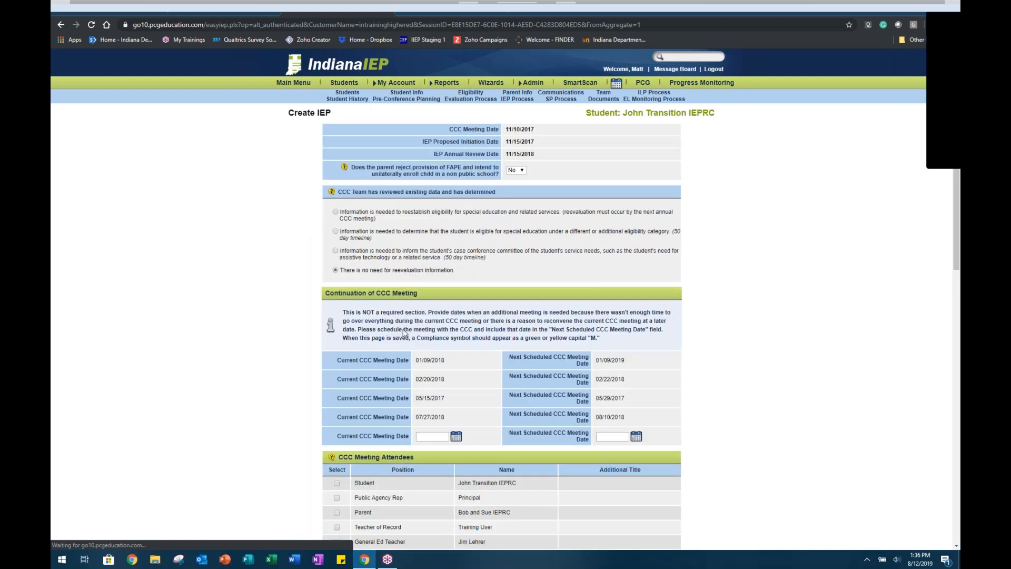
Open the draft IEP dated 08/12/2019 from the list of generated IEP documents
scroll(368, 342, "down", 4)
scroll(352, 348, "down", 6)
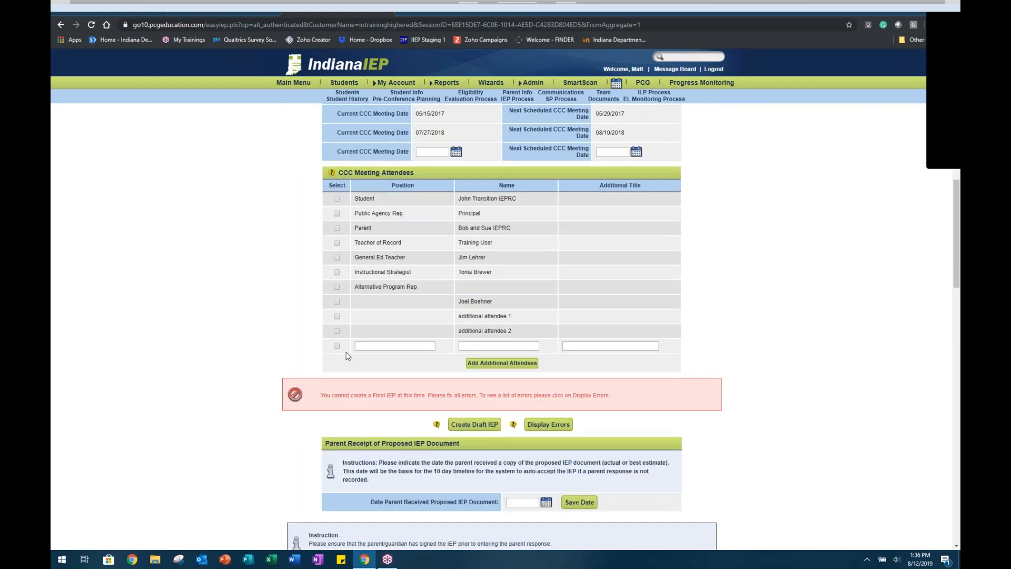
left_click(463, 361)
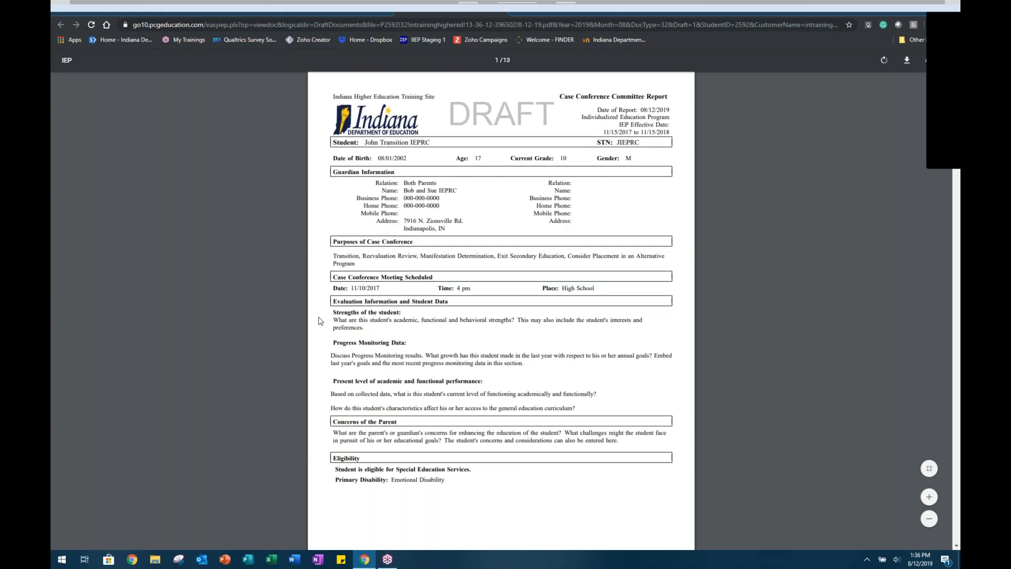
Examine the draft IEP's daily accommodations, testing participation and assessment accommodations for each subject, and return to the Create IEP page
scroll(320, 320, "down", 5)
scroll(319, 321, "down", 5)
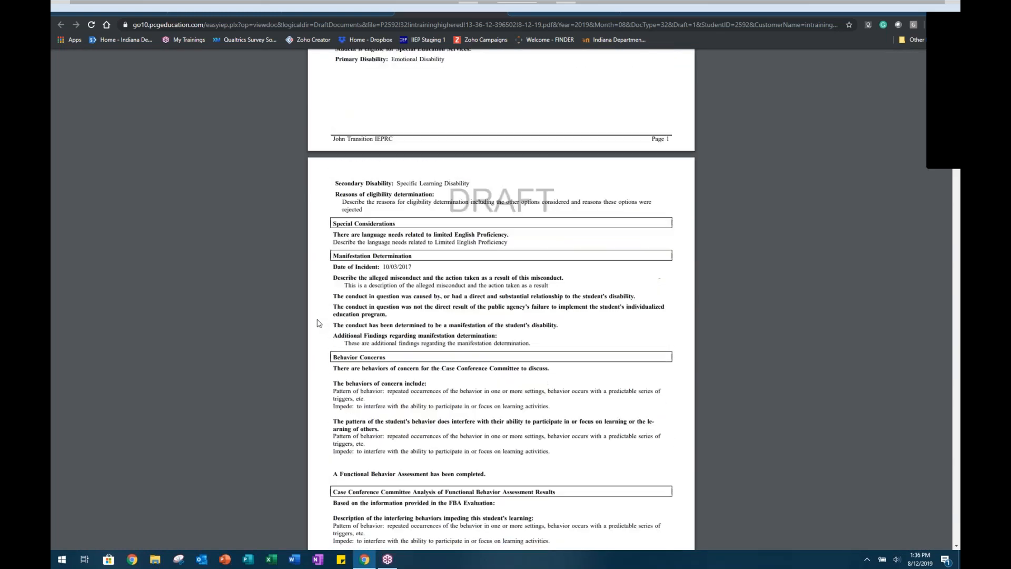
scroll(317, 328, "down", 8)
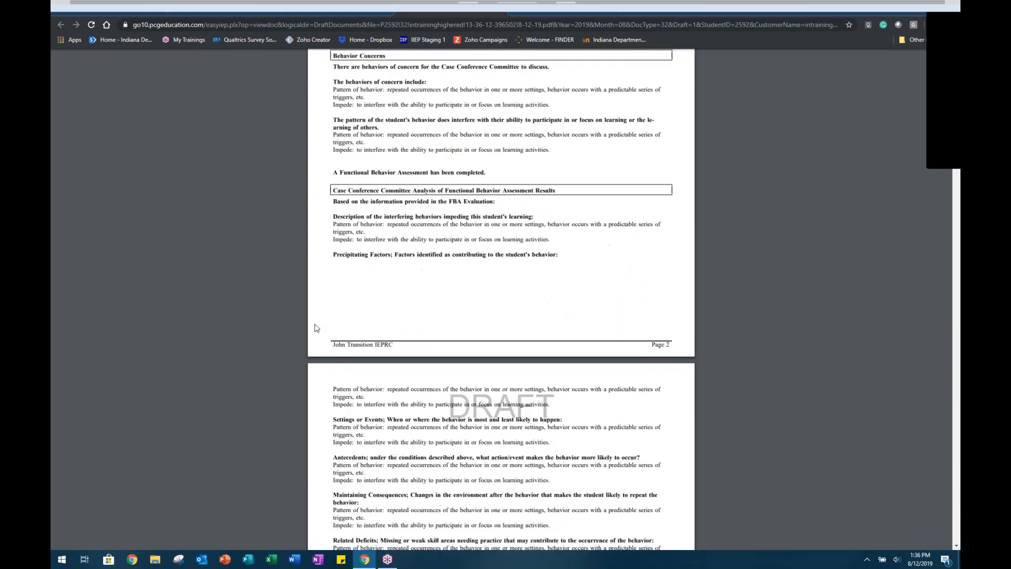
scroll(316, 328, "down", 8)
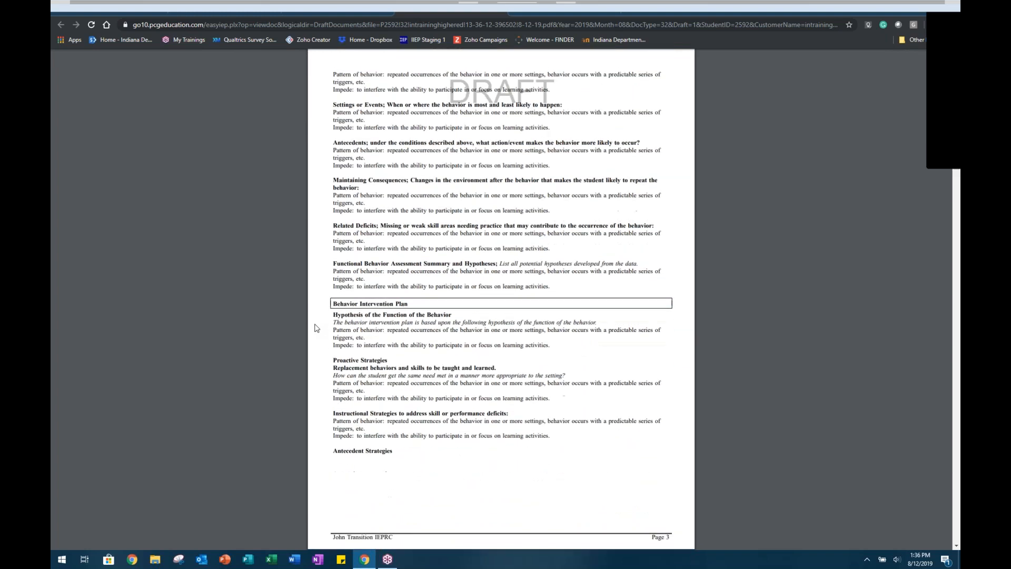
scroll(316, 328, "down", 4)
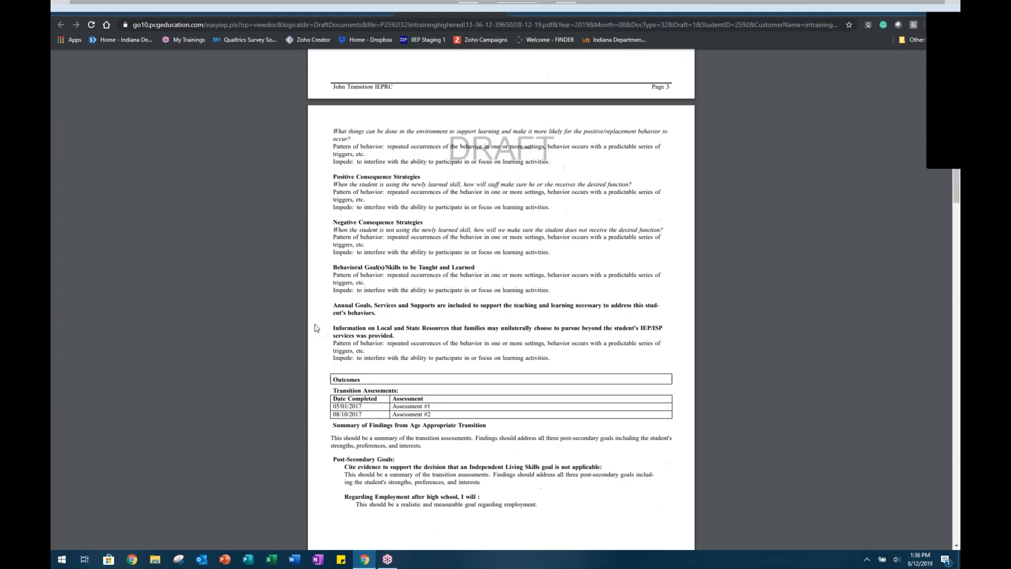
scroll(321, 331, "down", 5)
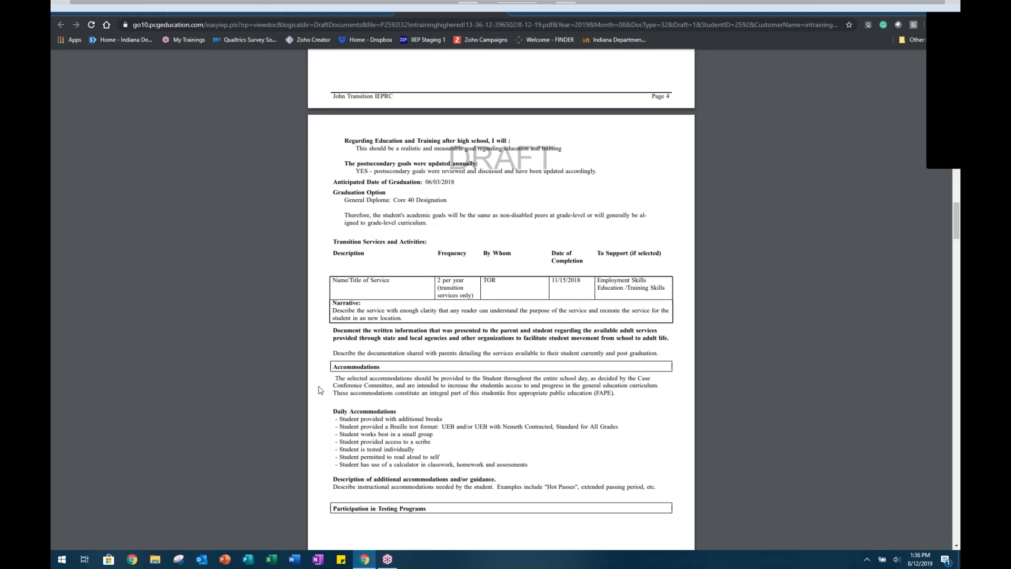
scroll(321, 388, "down", 1)
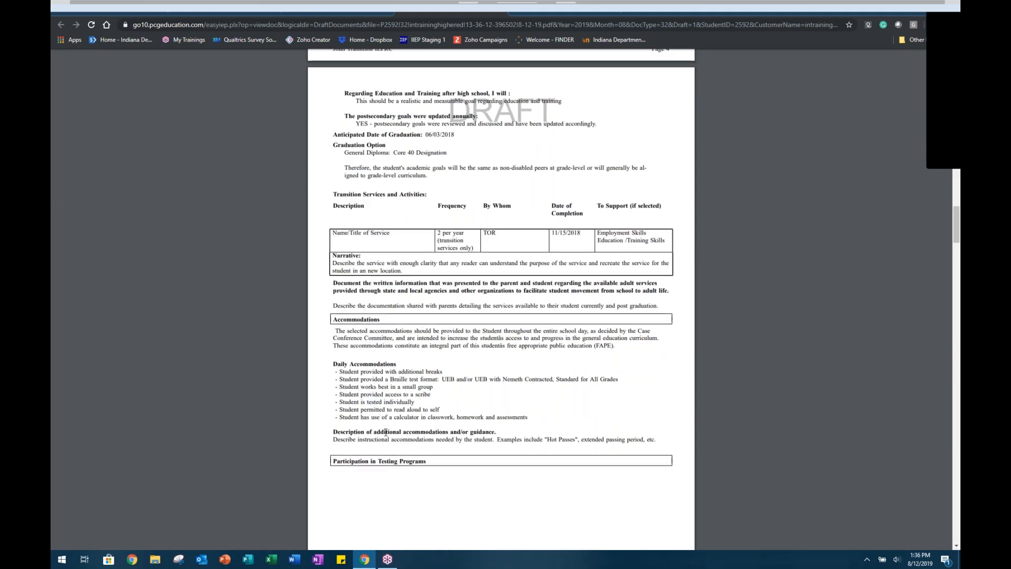
scroll(386, 431, "down", 4)
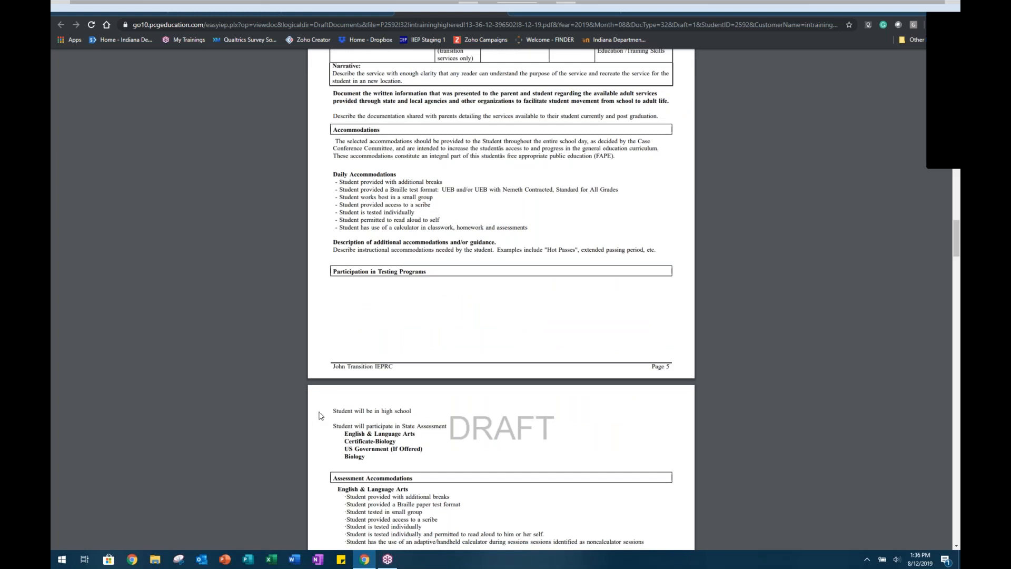
scroll(336, 289, "down", 5)
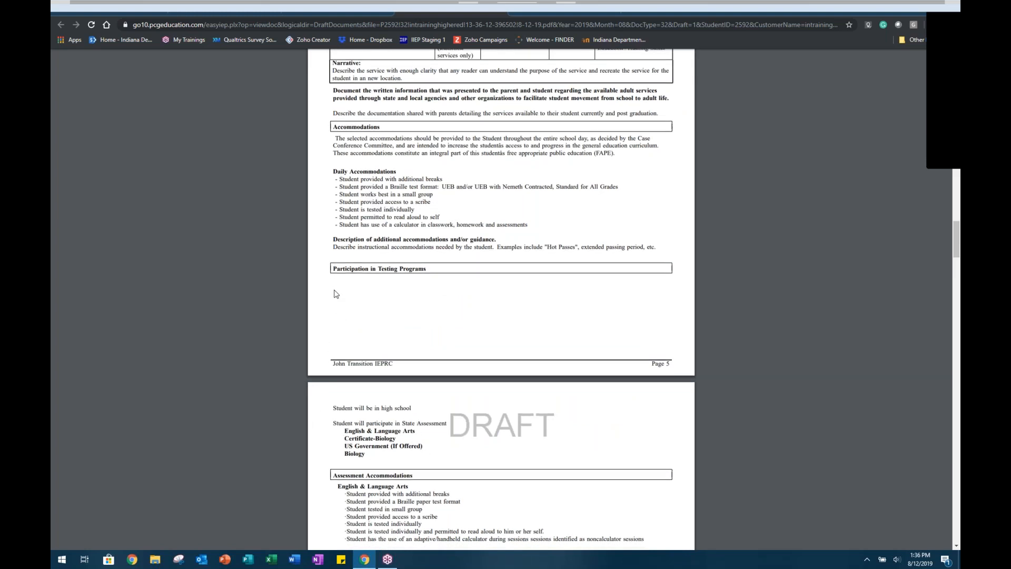
scroll(321, 316, "down", 1)
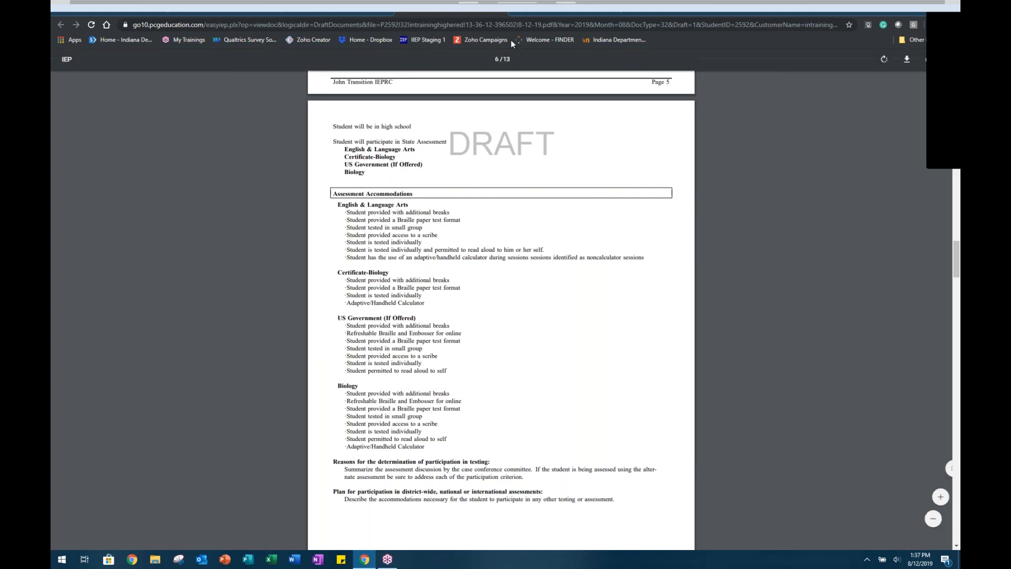
left_click(366, 12)
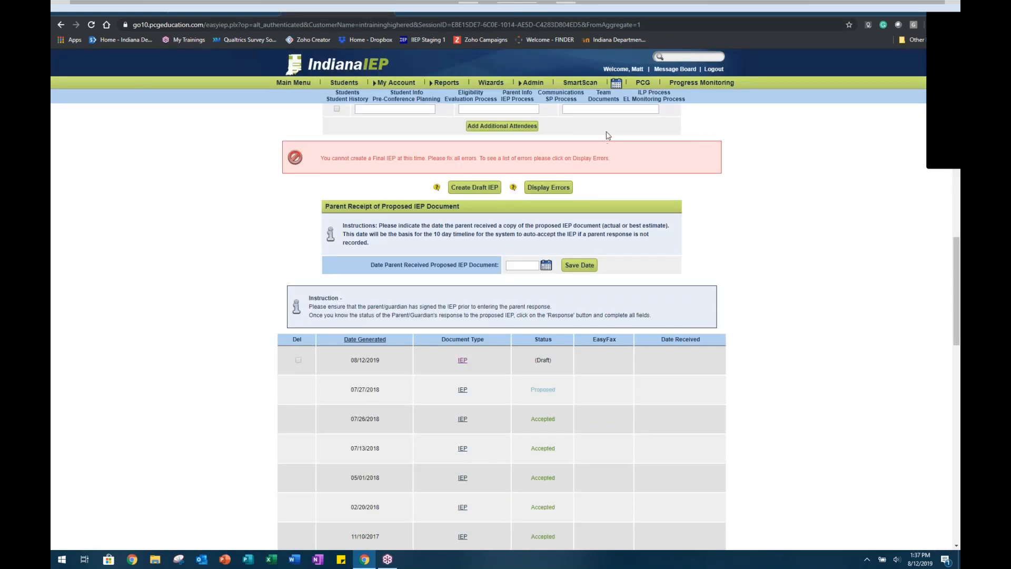
Open the student's Documents page, set School Year to "View All" and look through the created documents
left_click(605, 100)
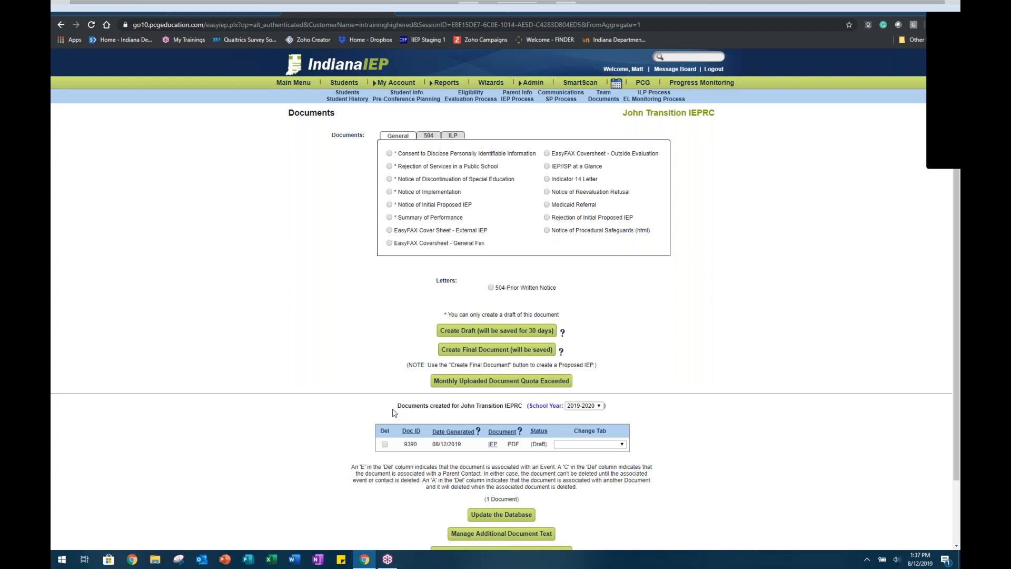
left_click(599, 406)
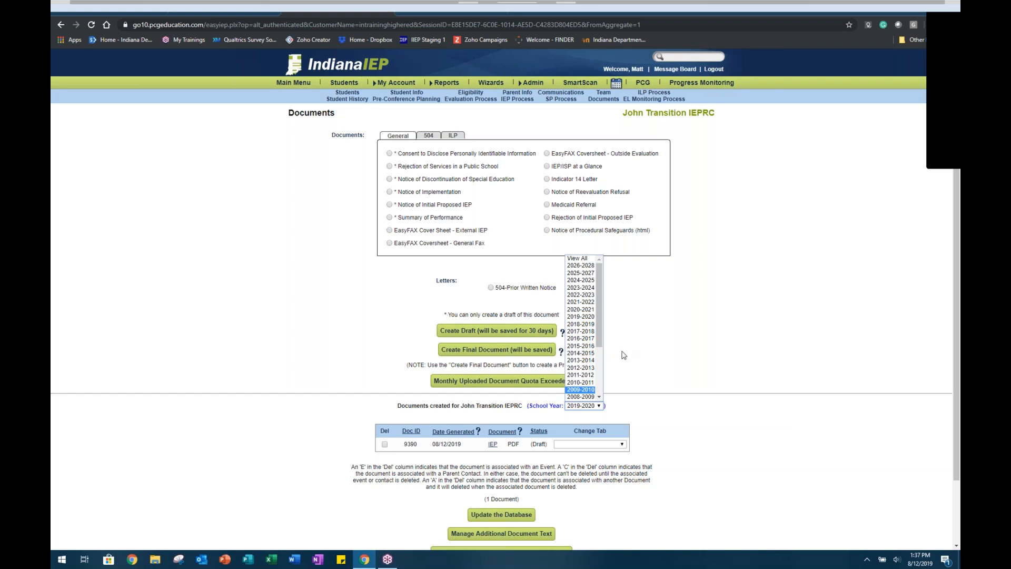
left_click(578, 258)
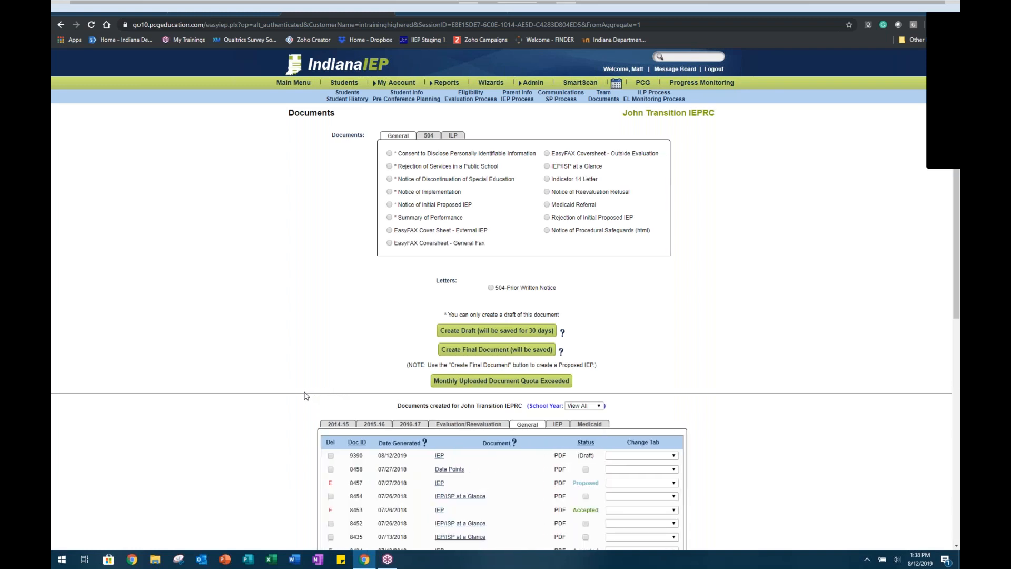
scroll(303, 397, "down", 3)
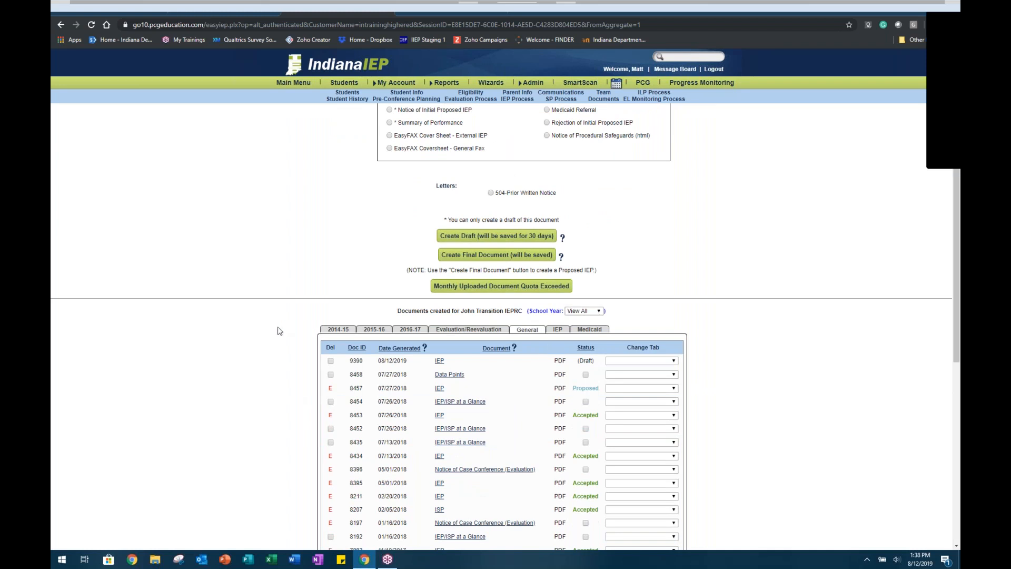
scroll(279, 332, "down", 1)
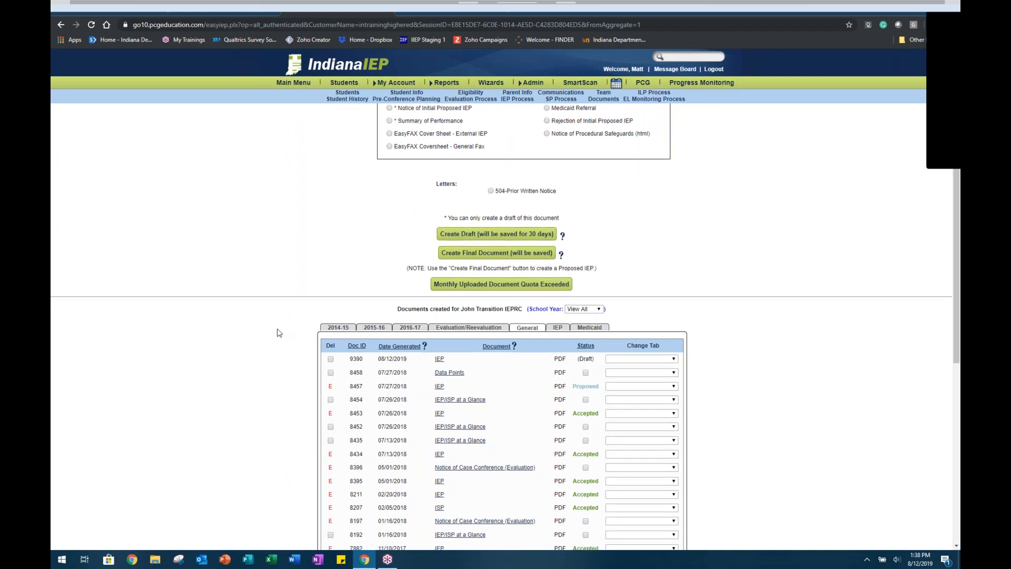
scroll(277, 336, "down", 2)
scroll(295, 340, "up", 5)
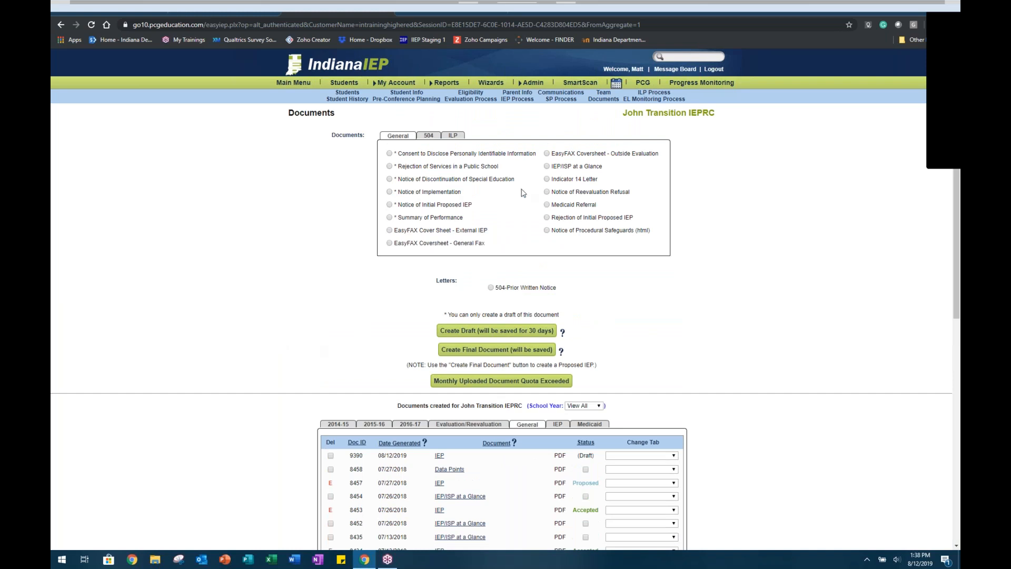
Return to the student's IEP Process and open the Accommodations section
left_click(518, 99)
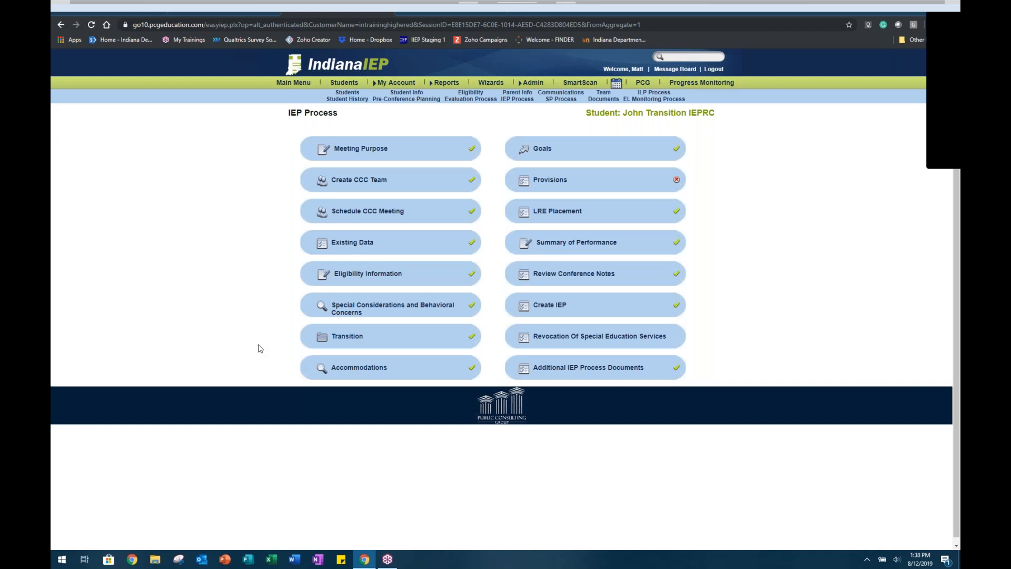
left_click(326, 369)
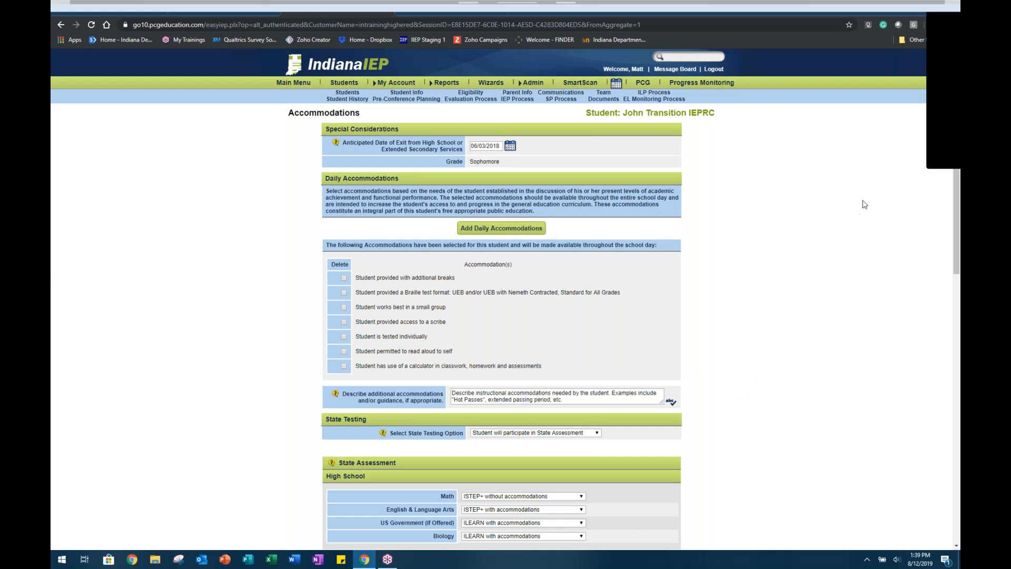
left_click(955, 37)
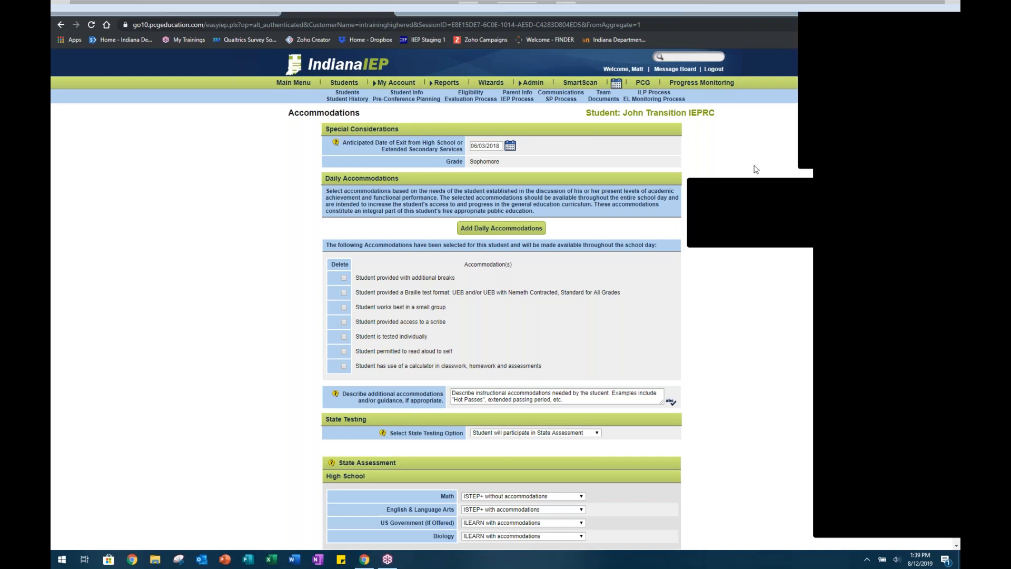